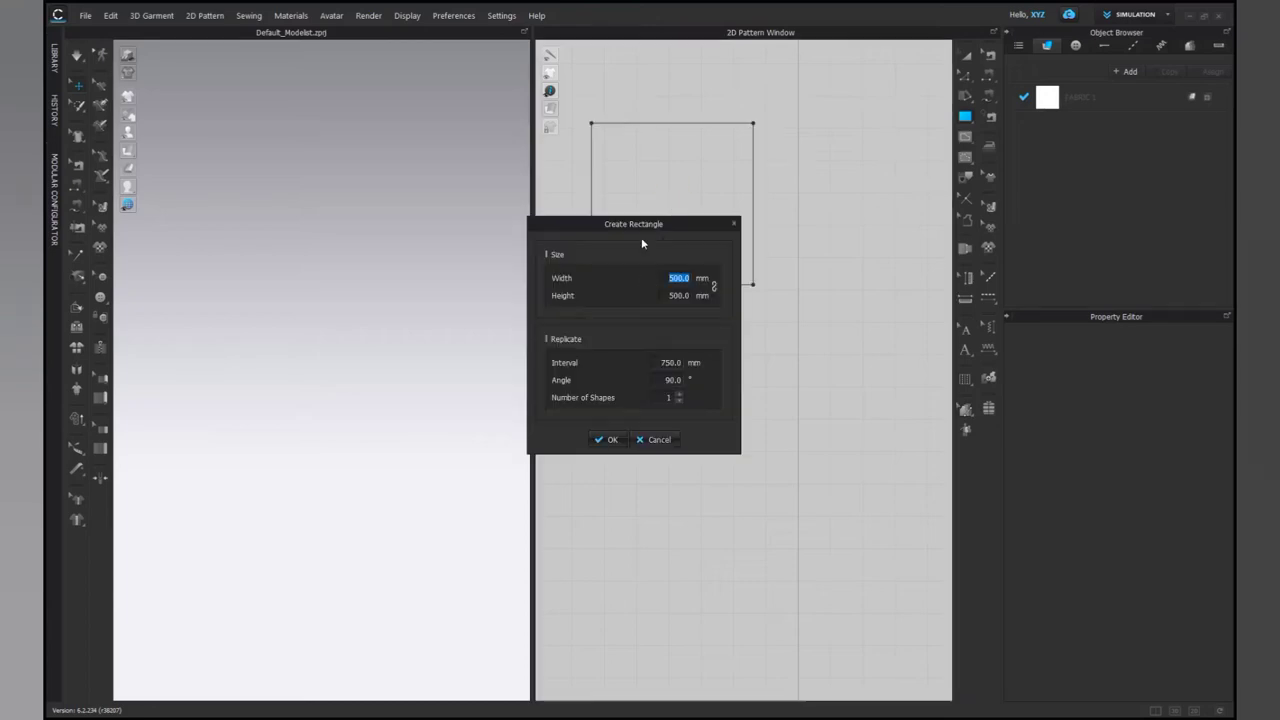
- Enter a 200 mm width in the Create Rectangle dialog and begin entering the 200 mm height
drag(641, 240, 497, 236)
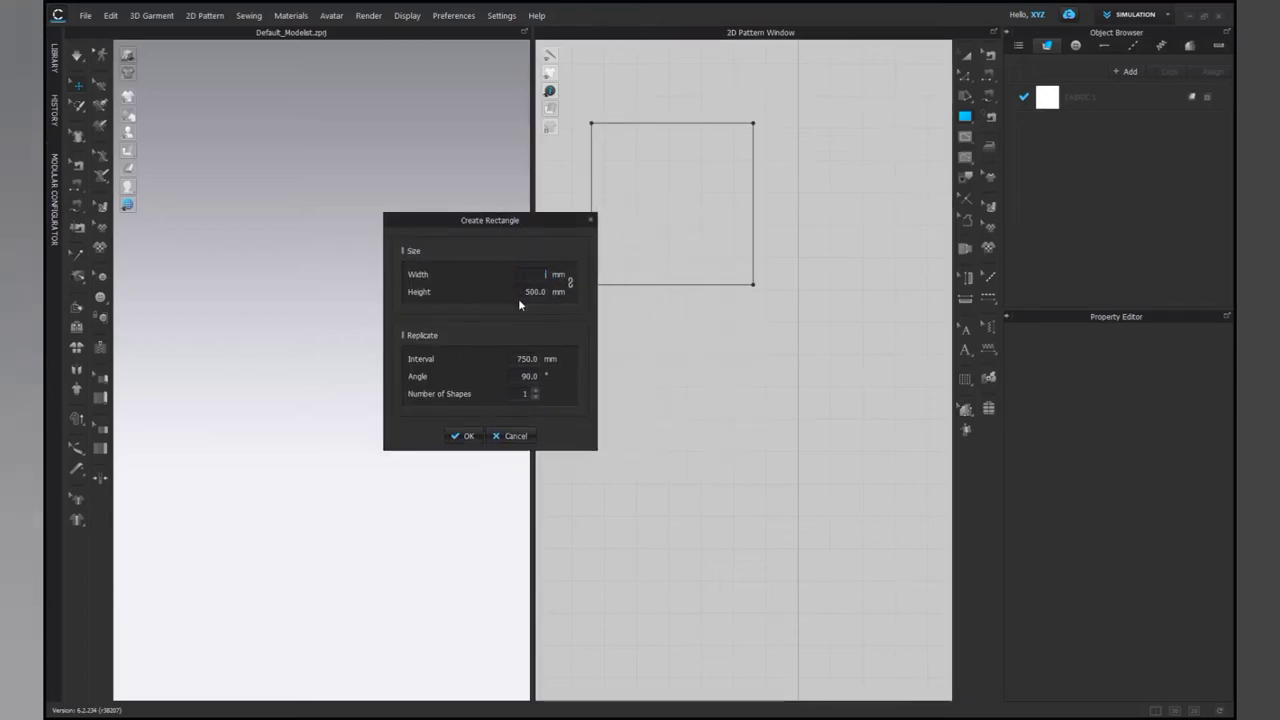
text(200)
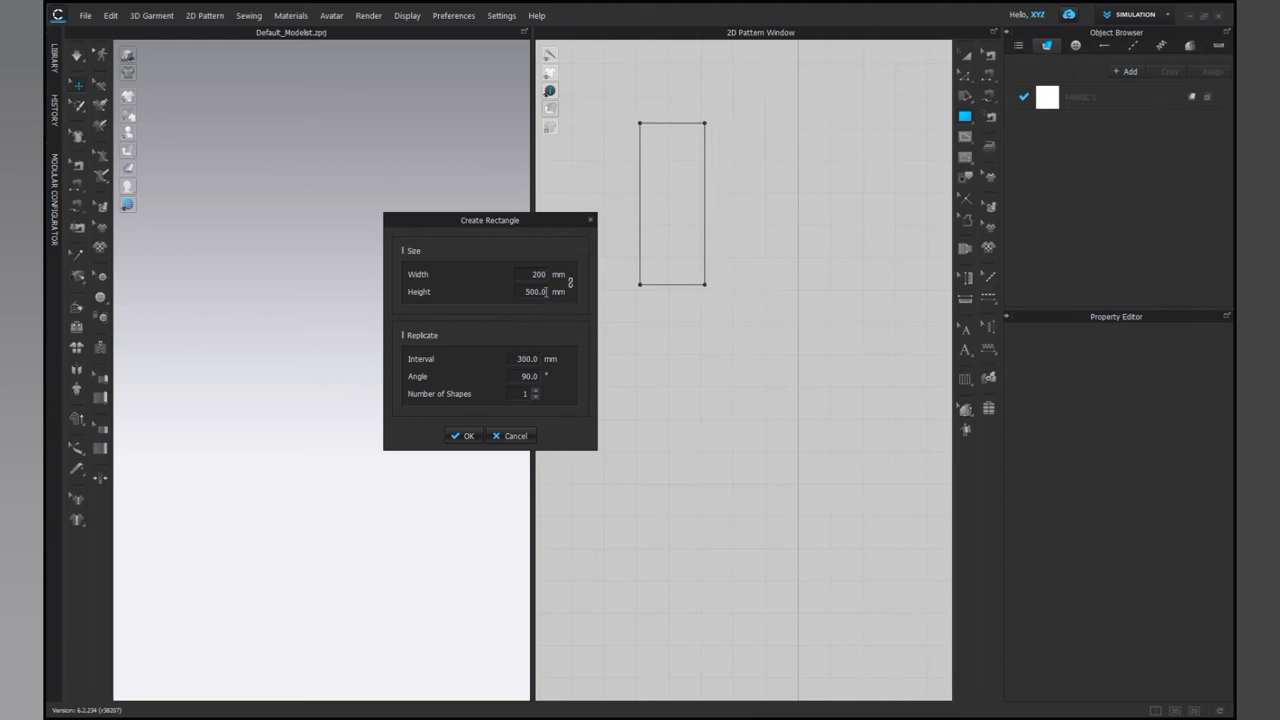
key(Tab)
text(20)
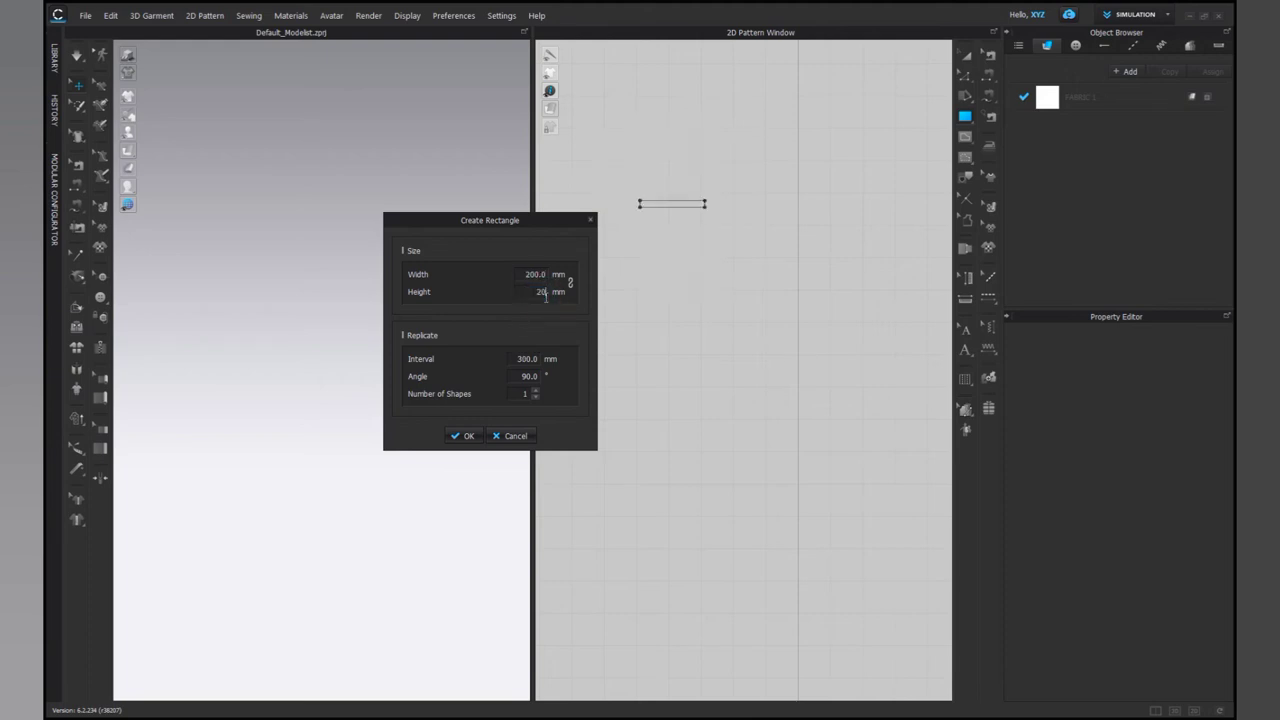
text(.0)
- Create the 200 × 200 mm square, frame it in view, and switch to Edit Curve Point
click(465, 436)
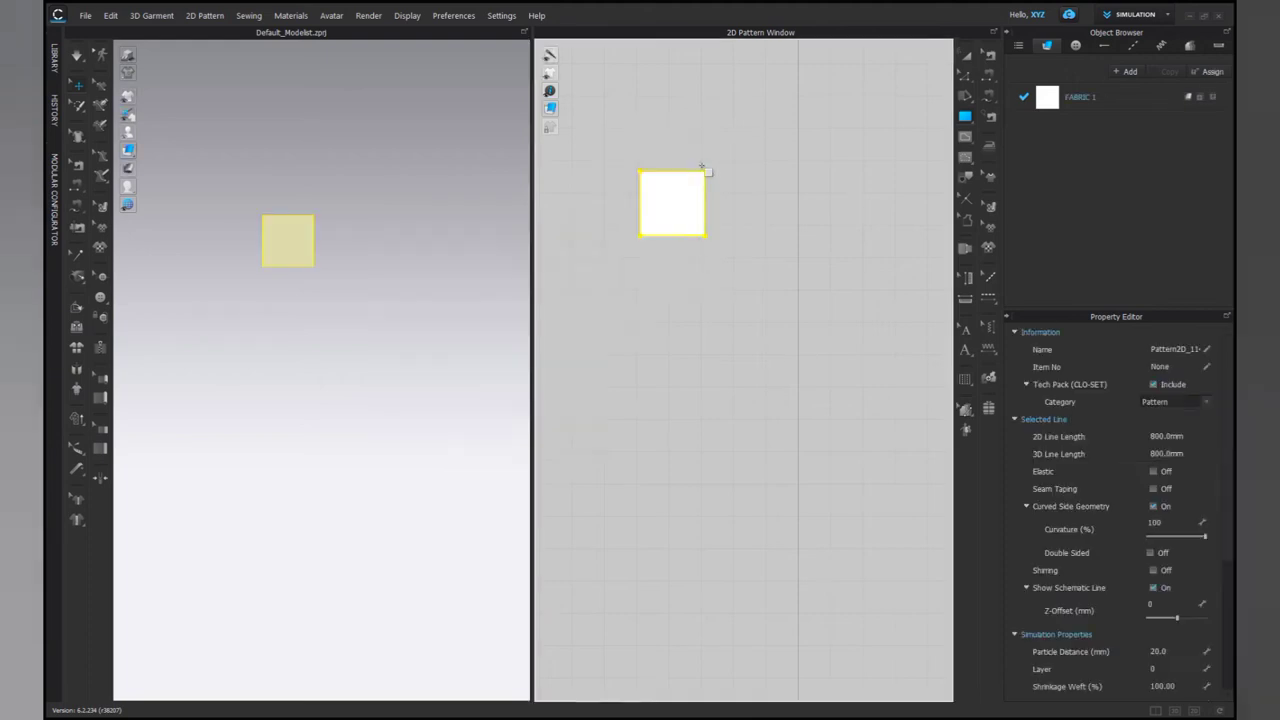
scroll(686, 209, up, 4)
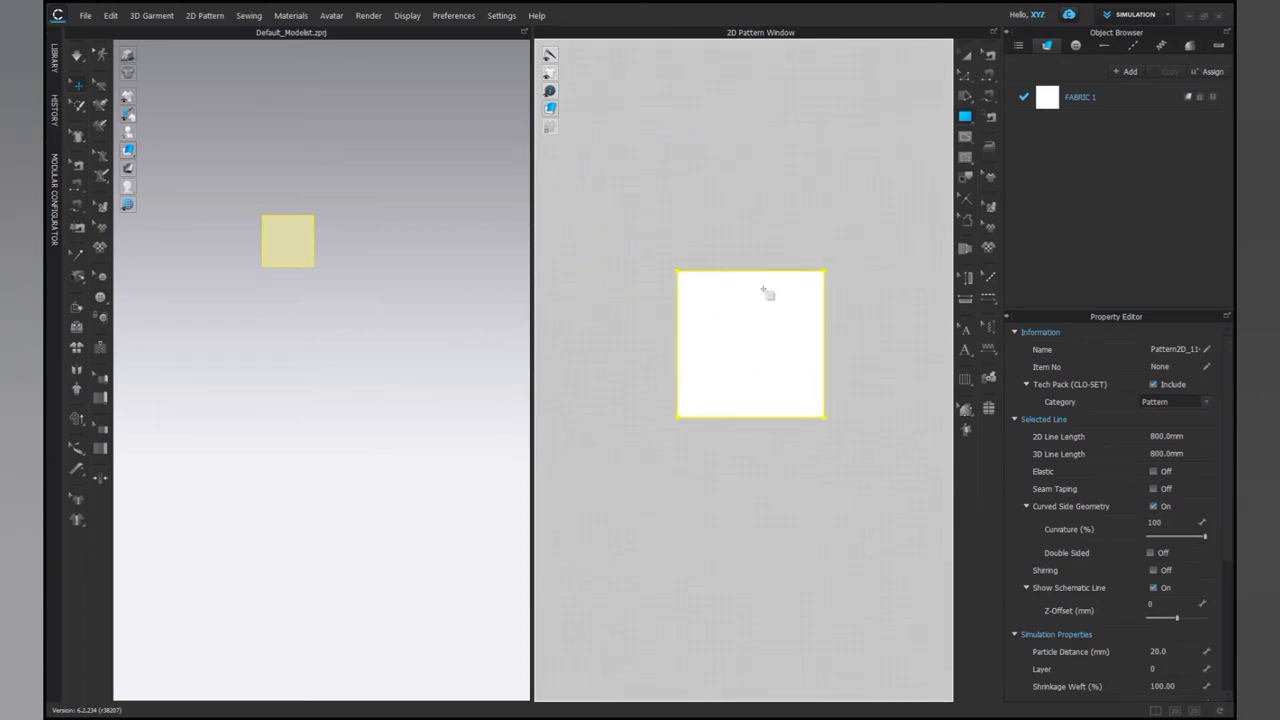
right_drag(757, 294, 737, 206)
scroll(743, 200, up, 1)
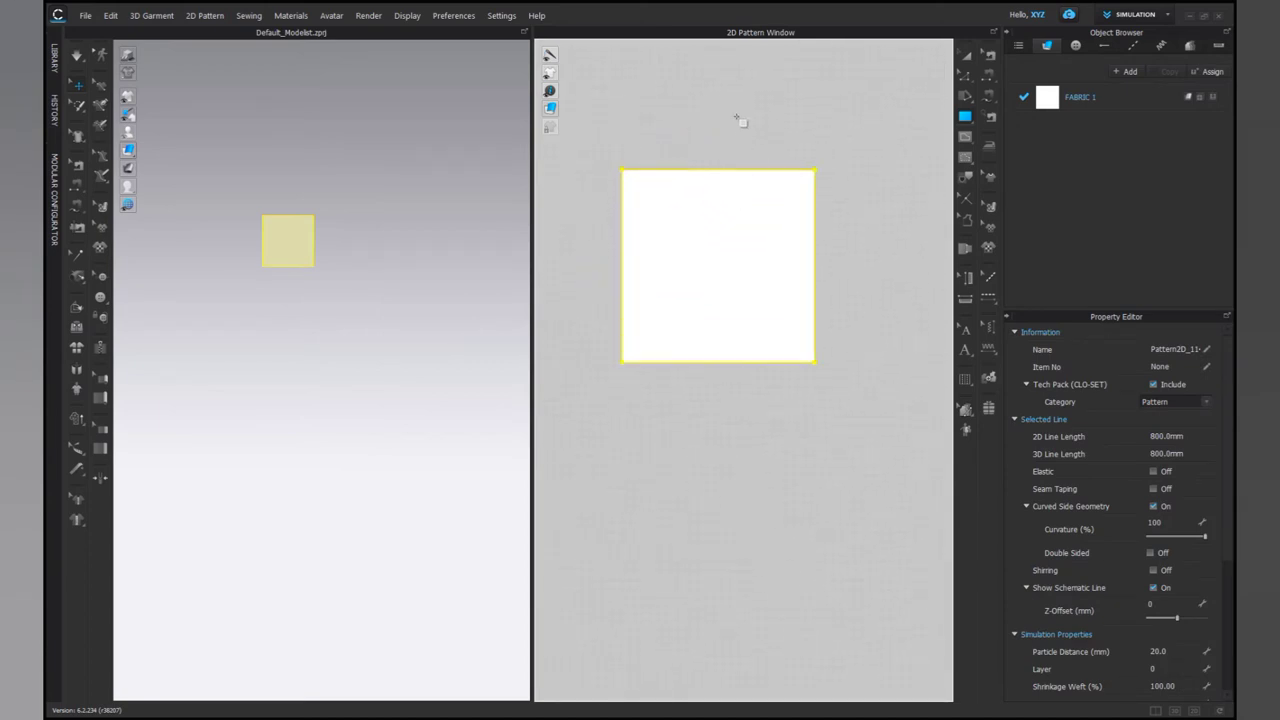
click(965, 76)
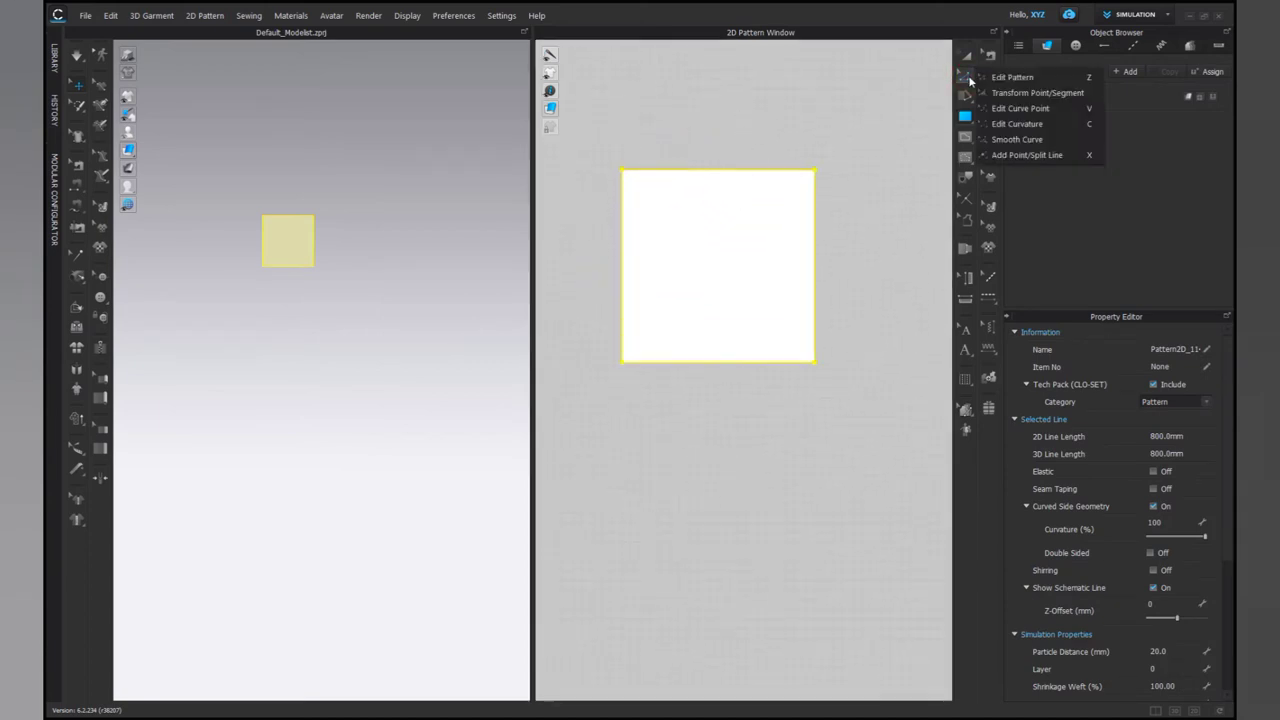
click(1002, 136)
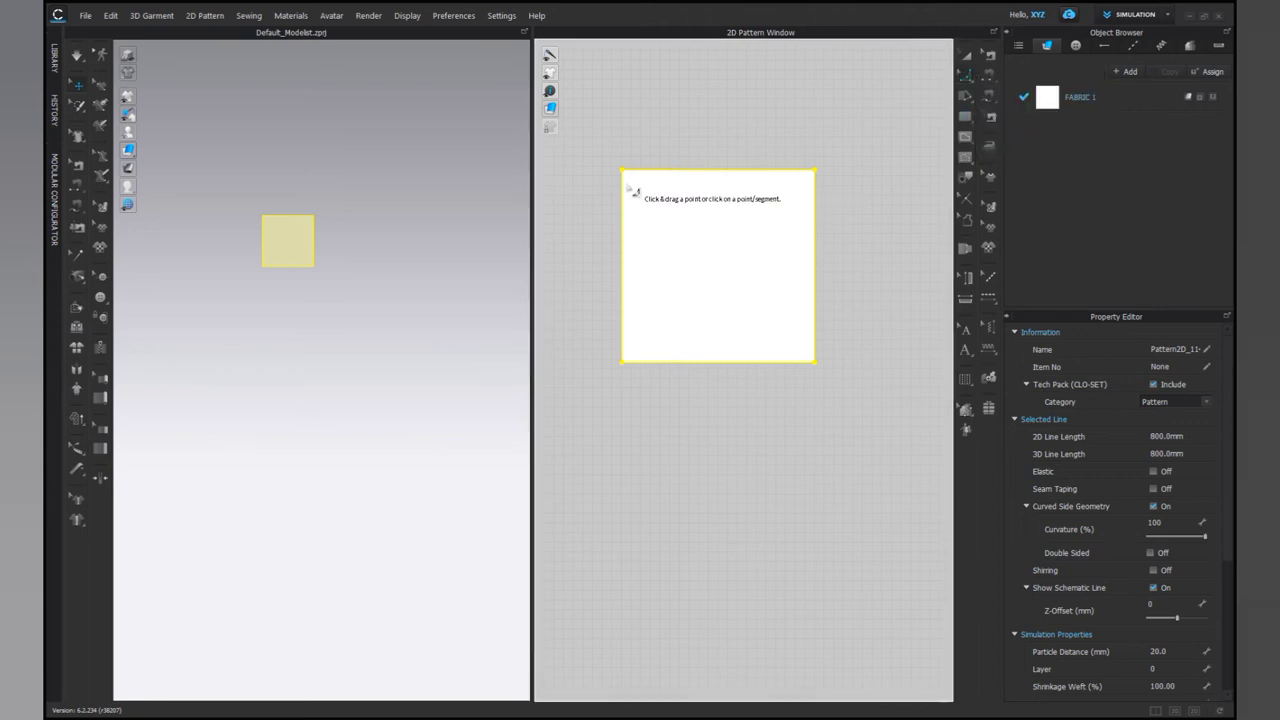
click(630, 188)
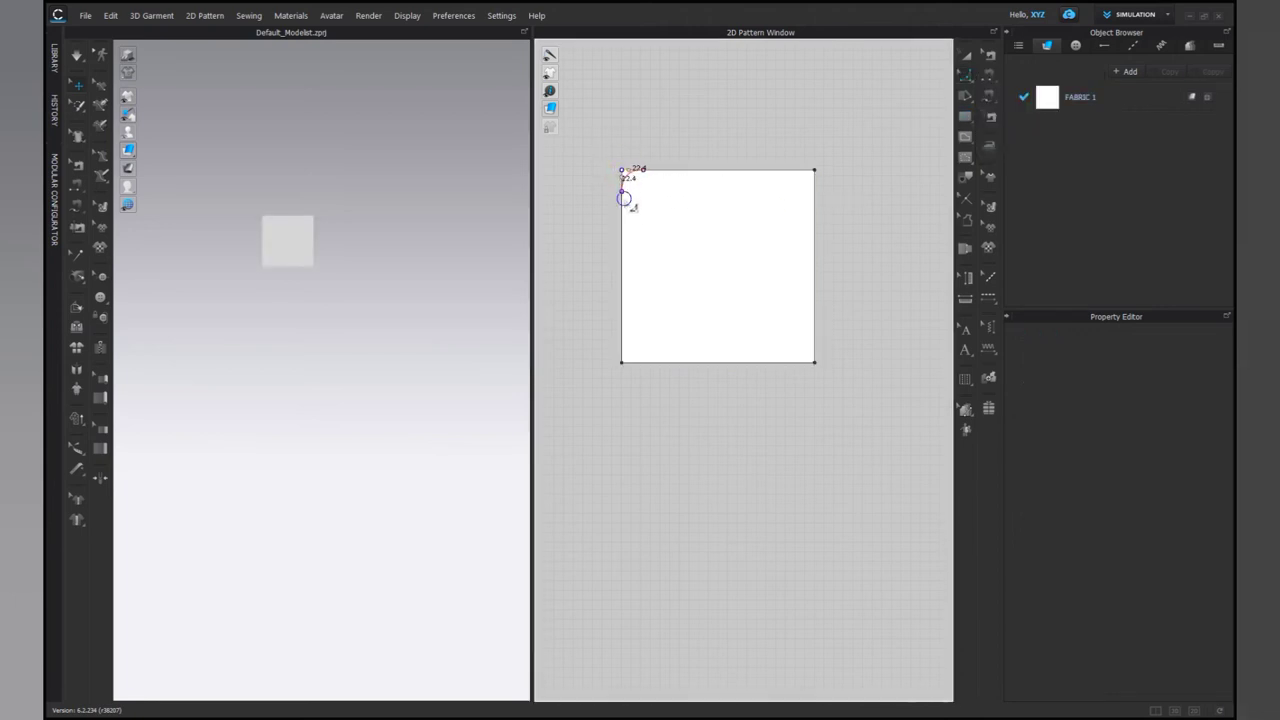
- Round the top-left corner with Line 1 and Line 2 both at 50 mm
click(624, 198)
drag(640, 251, 499, 224)
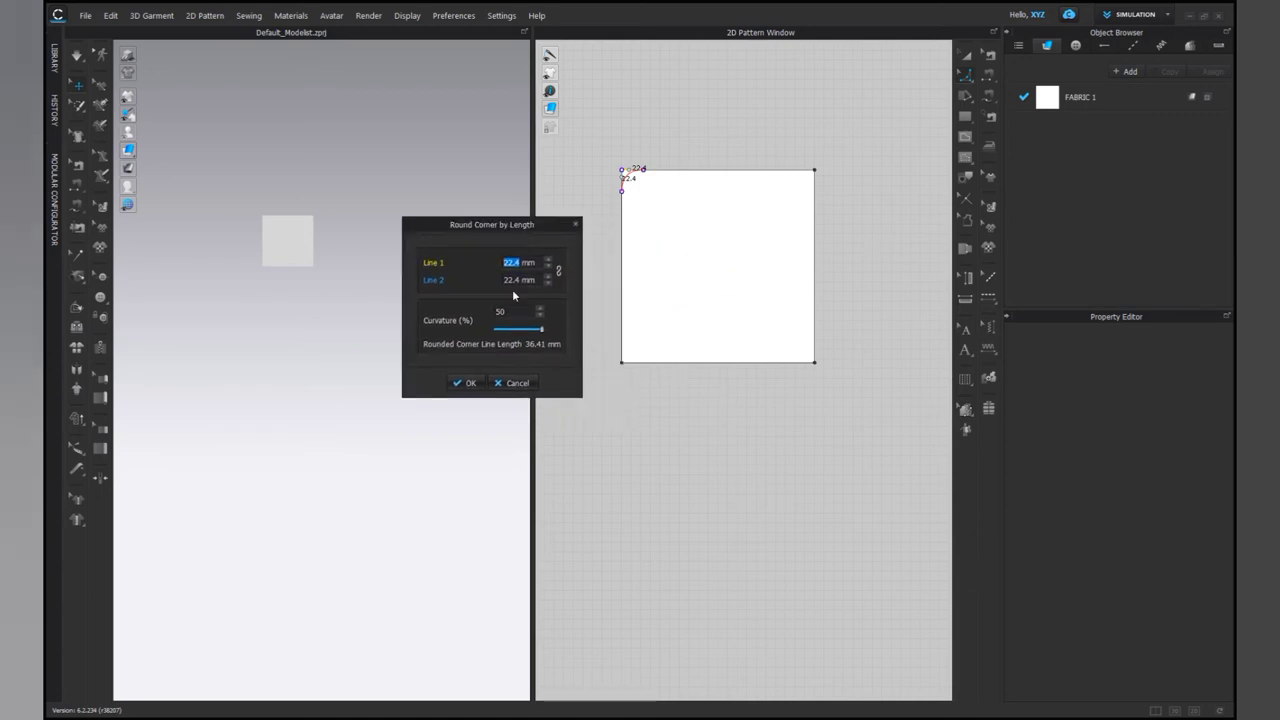
click(521, 264)
key(BackSpace)
key(BackSpace)
key(BackSpace)
text(70)
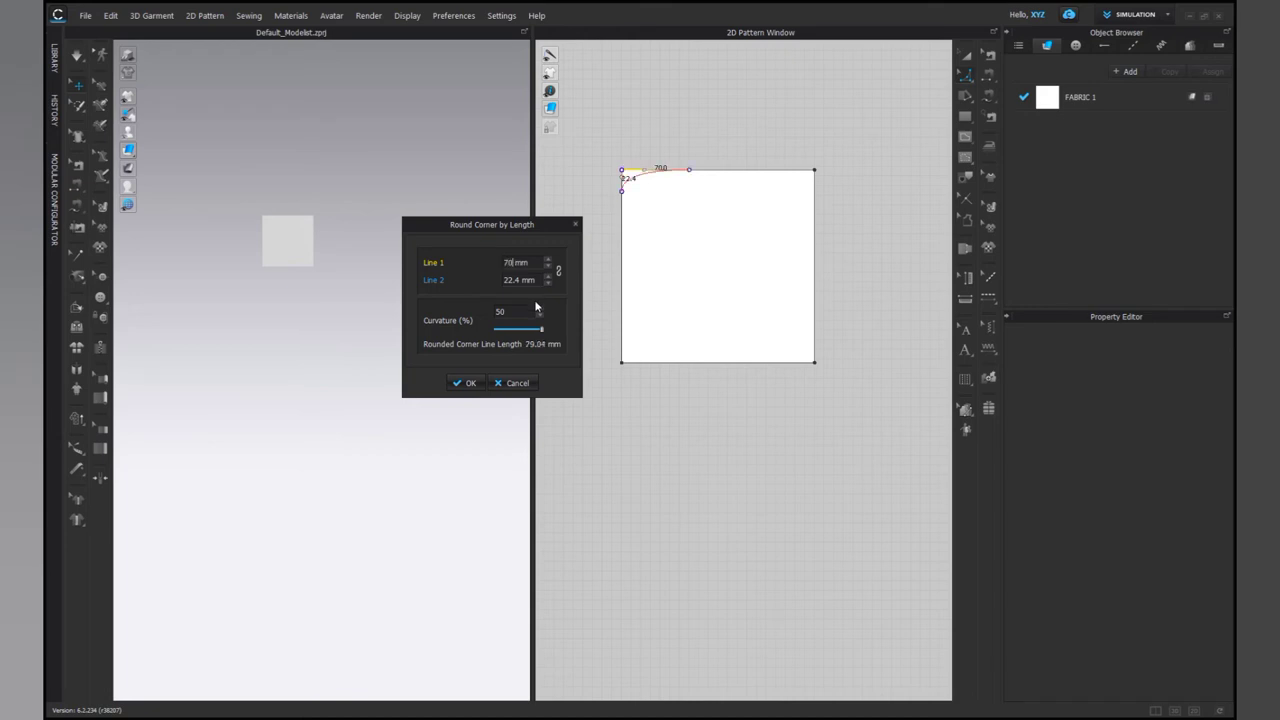
key(BackSpace)
text(0)
click(520, 280)
key(BackSpace)
text(50)
click(468, 383)
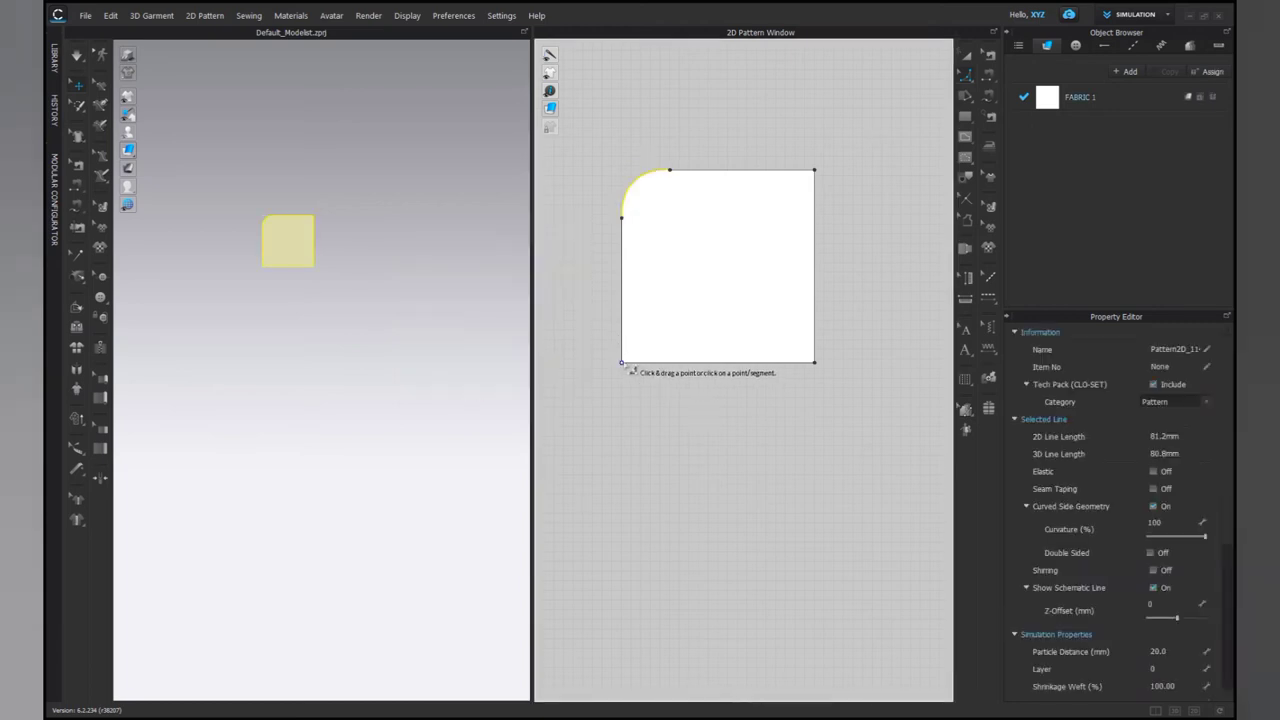
- Round the bottom-left corner with 50 mm Line 1 and Line 2 lengths
drag(622, 363, 631, 289)
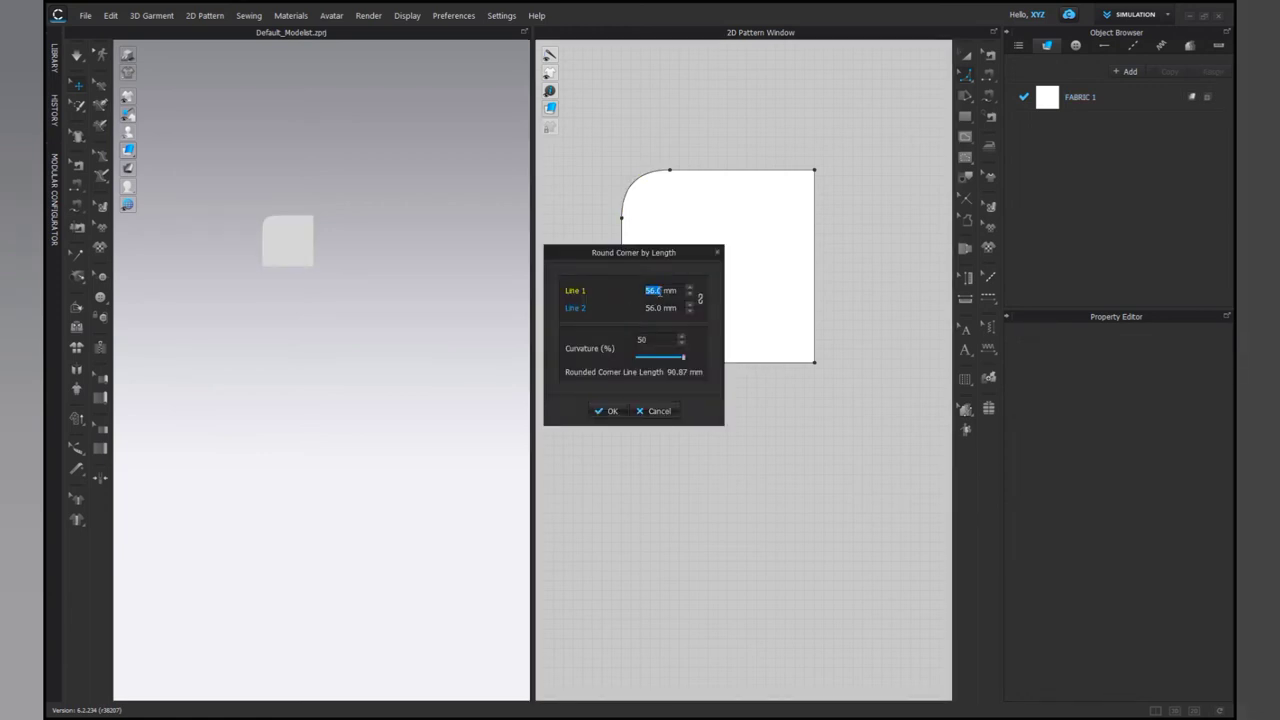
click(659, 290)
key(BackSpace)
double_click(650, 309)
key(BackSpace)
text(50)
drag(645, 252, 479, 210)
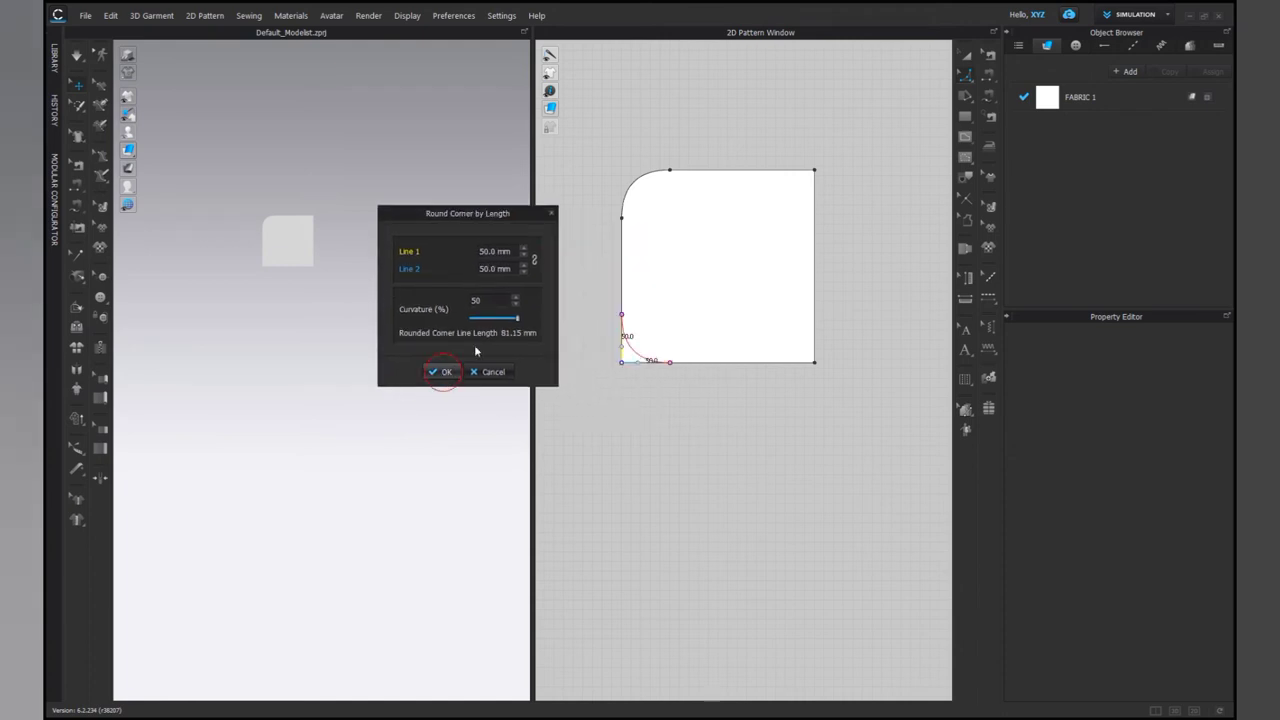
click(441, 369)
scroll(786, 289, down, 1)
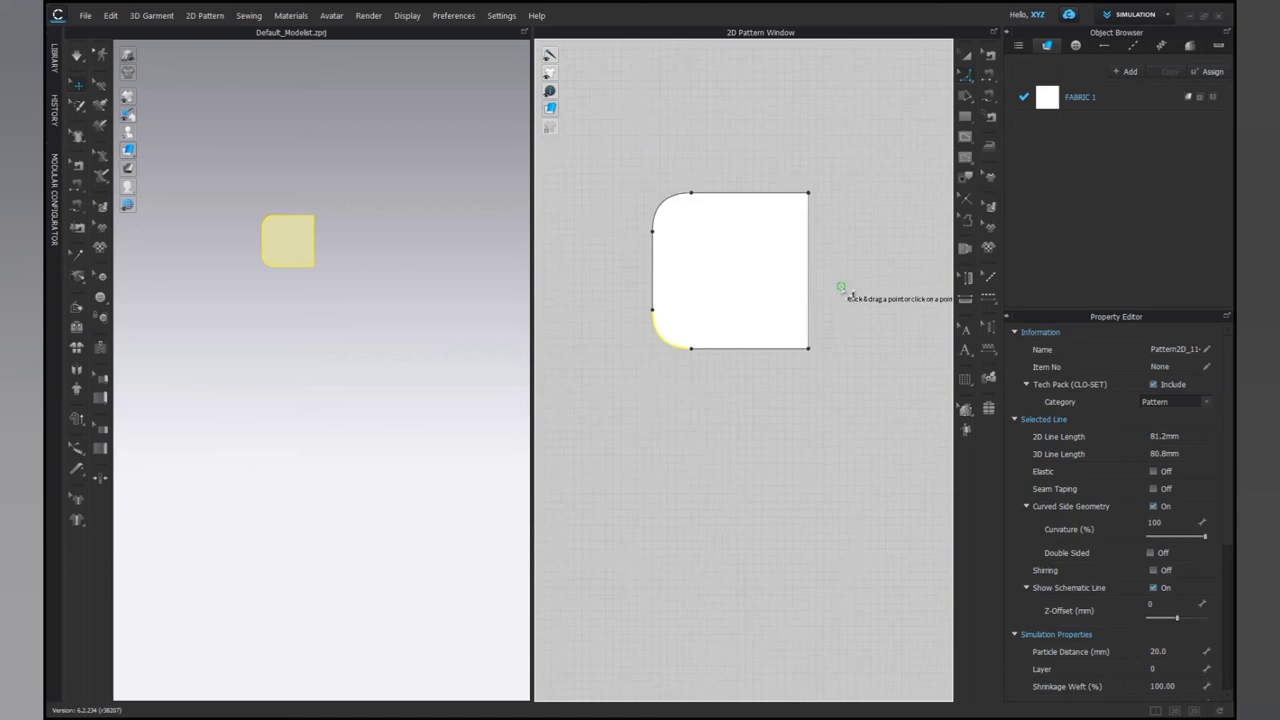
right_drag(846, 289, 781, 298)
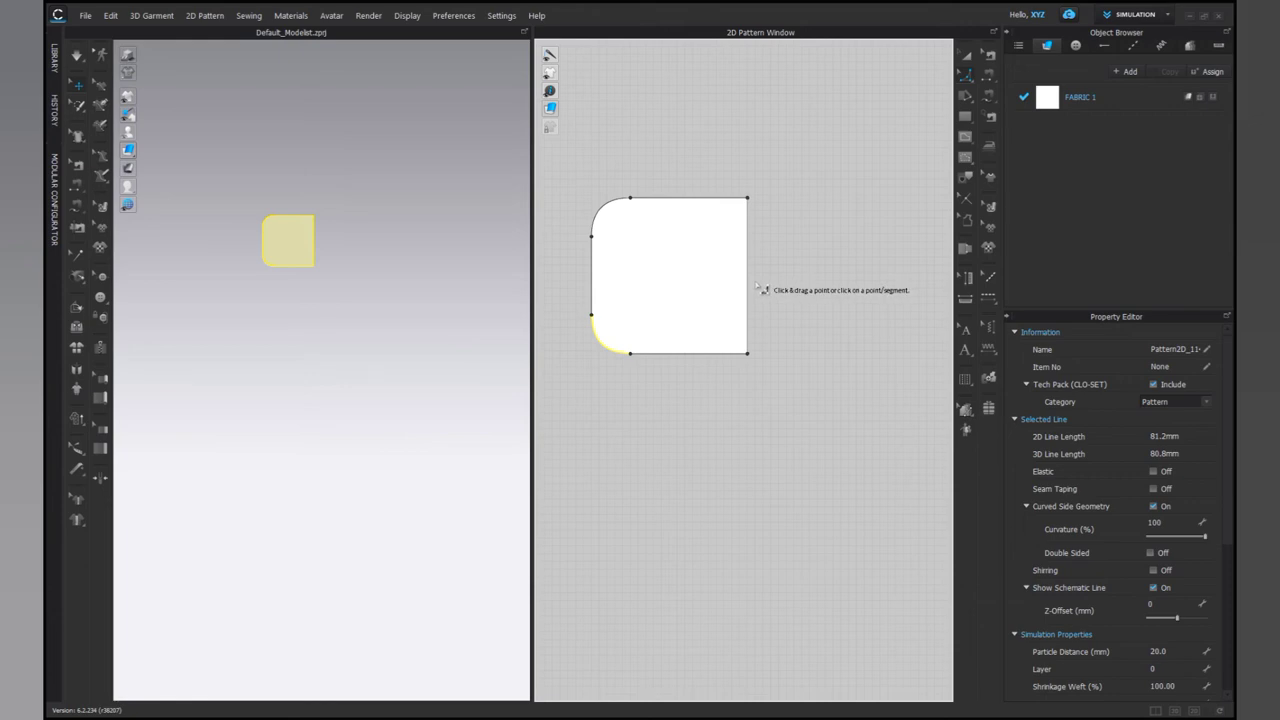
- Unfold the piece across its right edge and delete the leftover centre-seam points
right_click(747, 284)
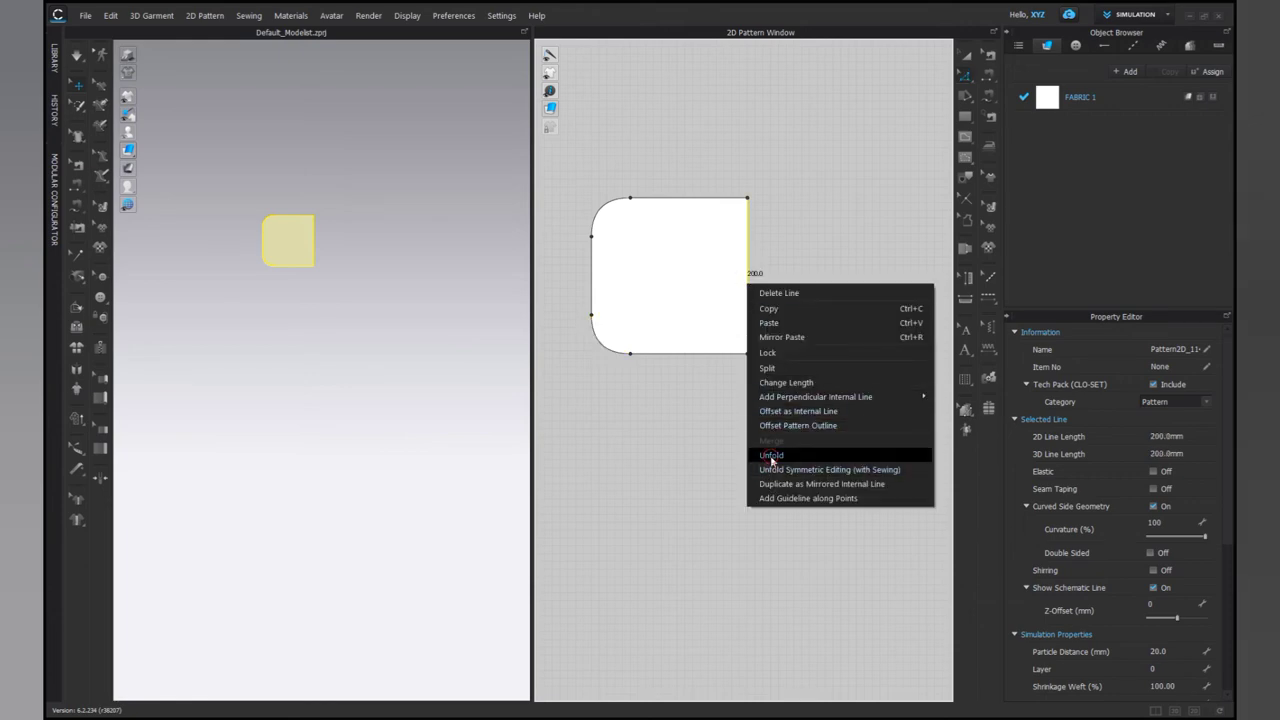
click(772, 457)
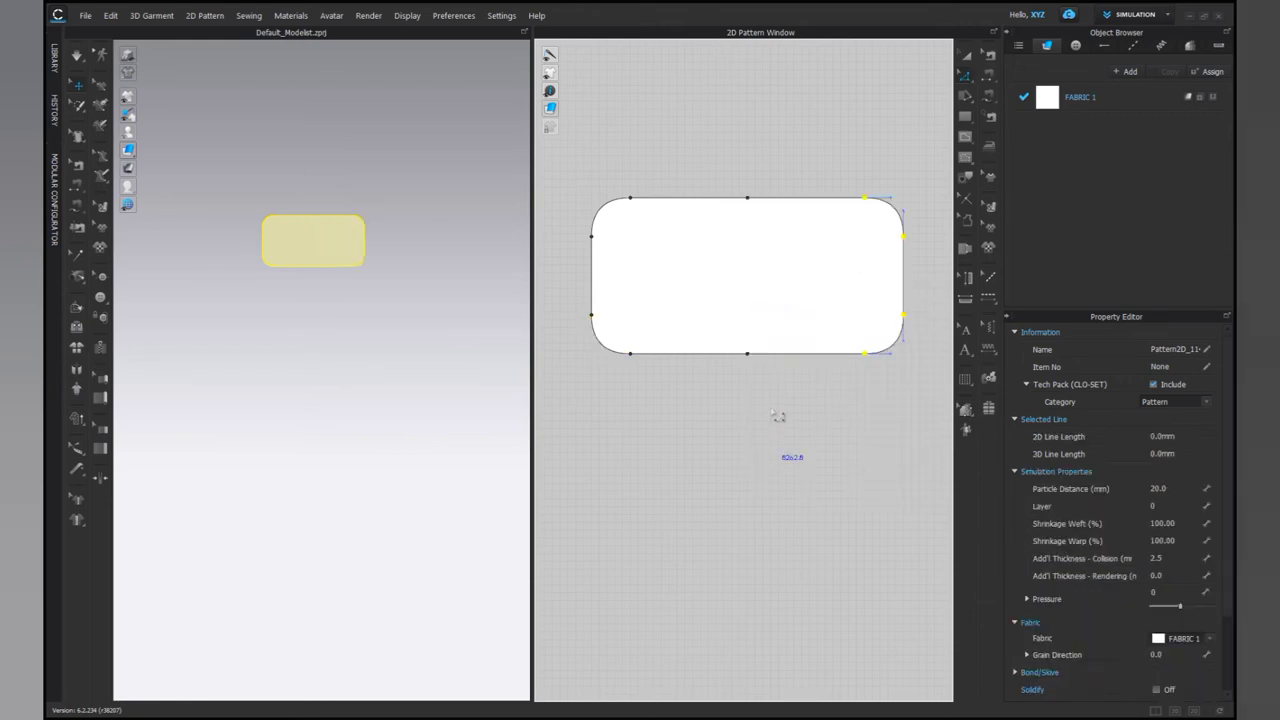
click(724, 155)
drag(724, 155, 768, 452)
right_click(748, 199)
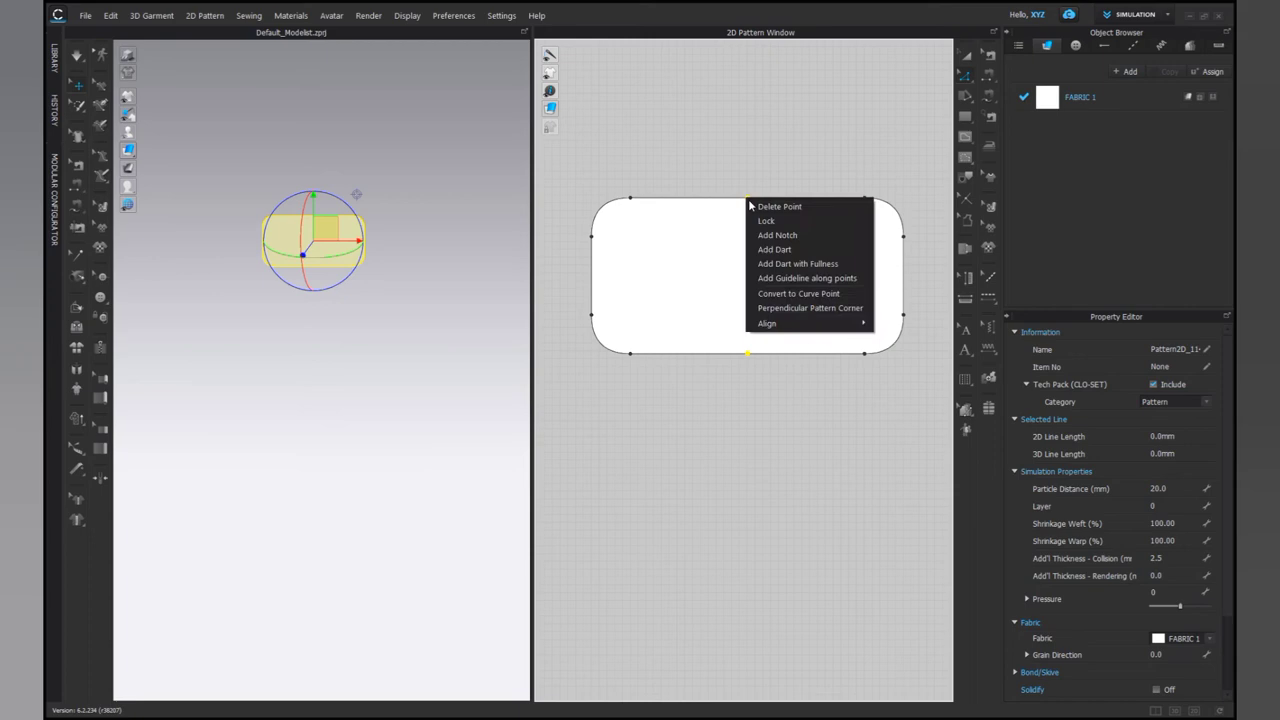
click(765, 206)
key(a)
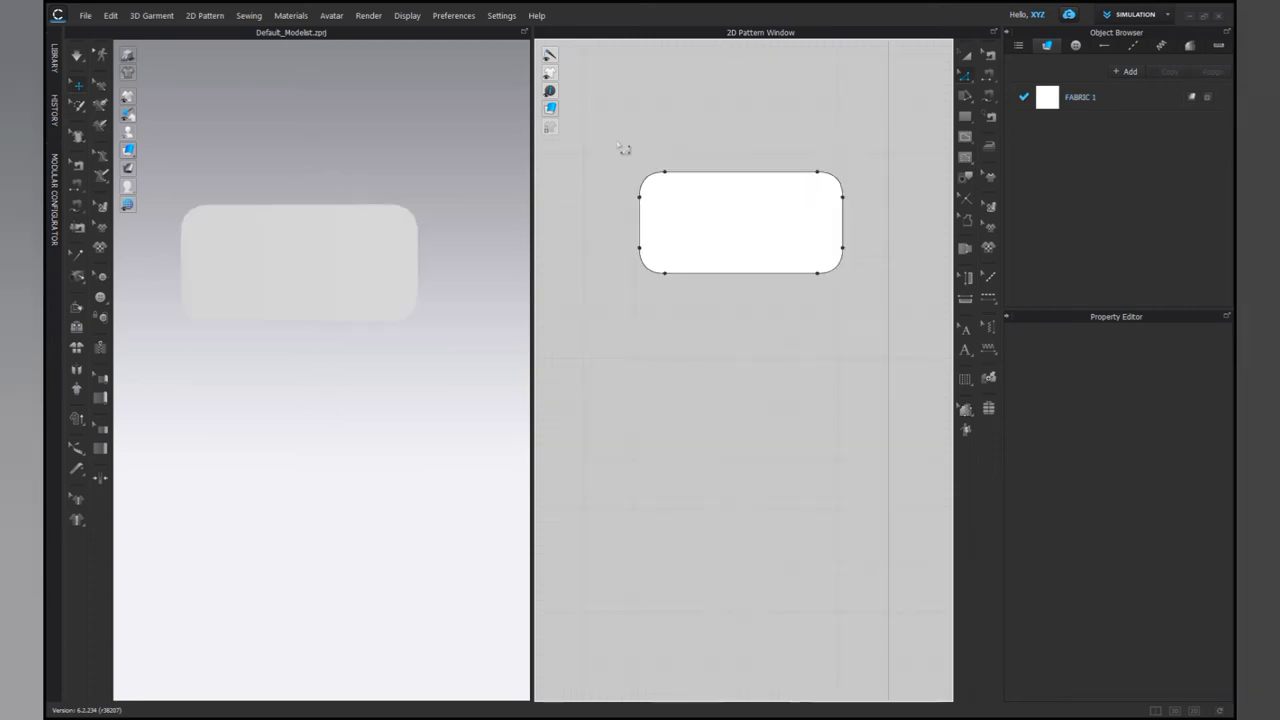
click(616, 138)
- Offset the rounded rectangle's outline 45 mm inward as an internal line
drag(681, 194, 975, 342)
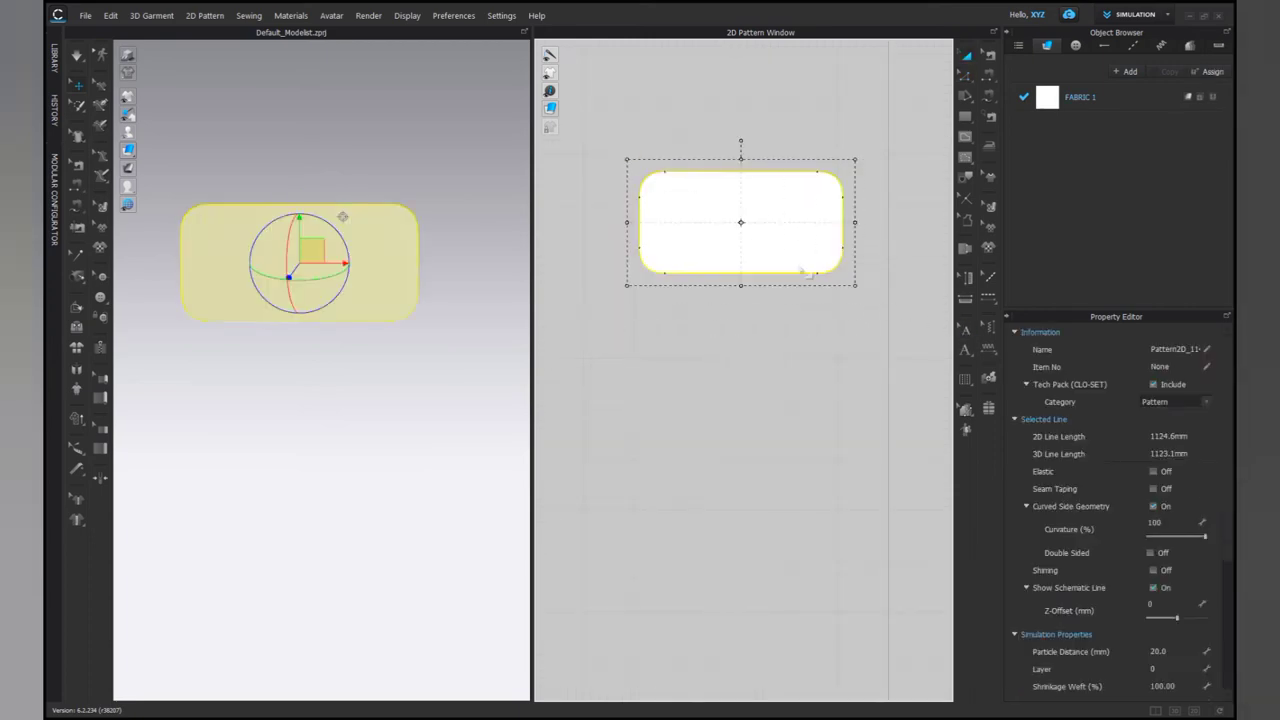
right_click(777, 214)
click(812, 456)
drag(625, 250, 500, 241)
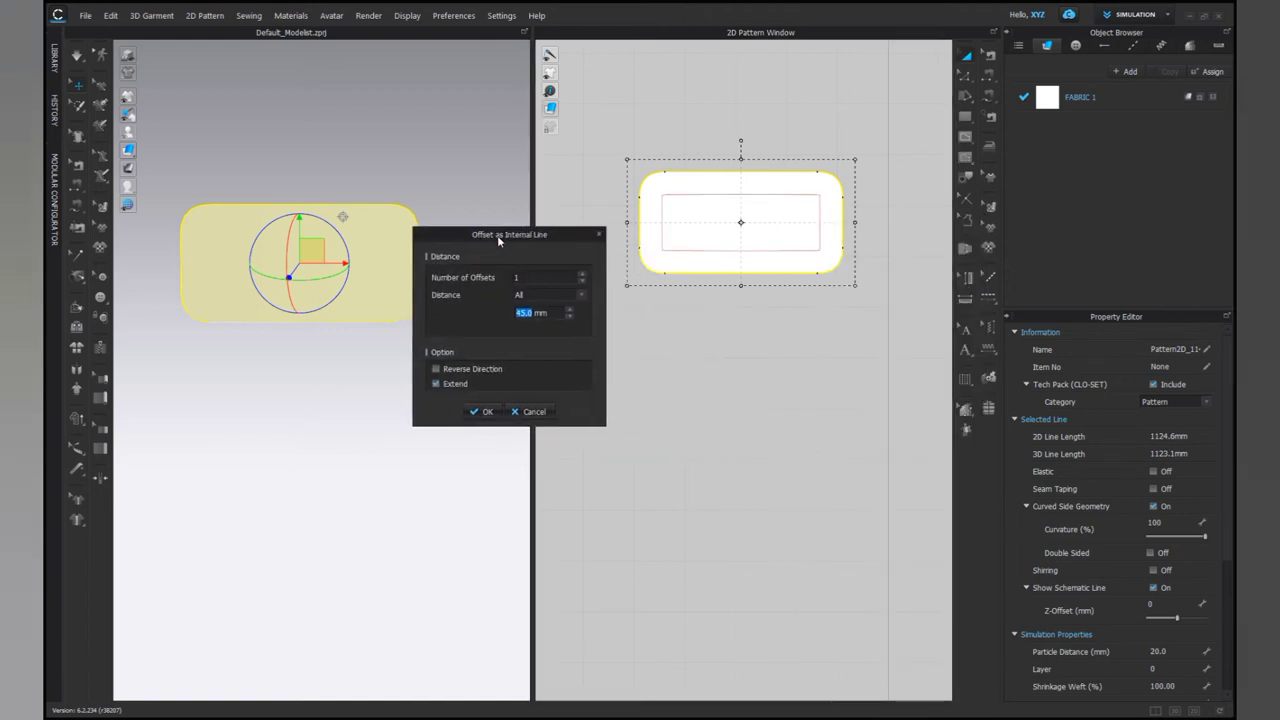
click(480, 411)
- Convert the inner offset line into a hole
click(716, 317)
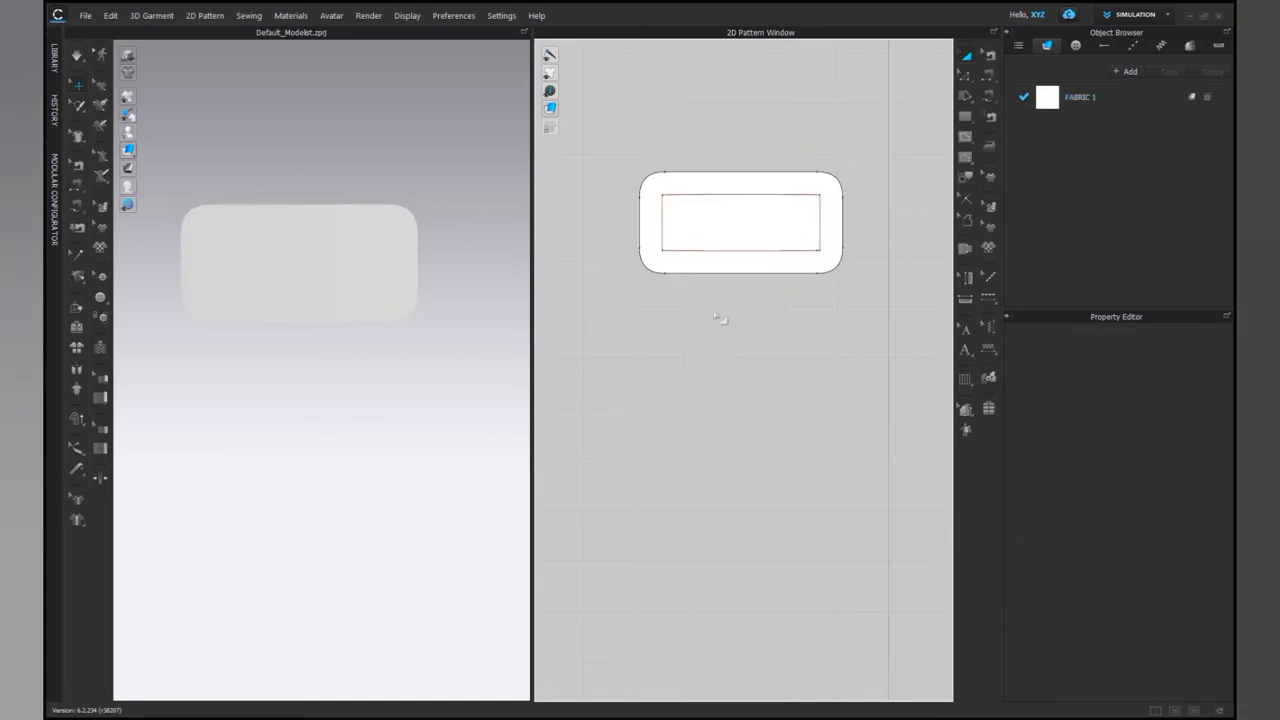
right_click(717, 249)
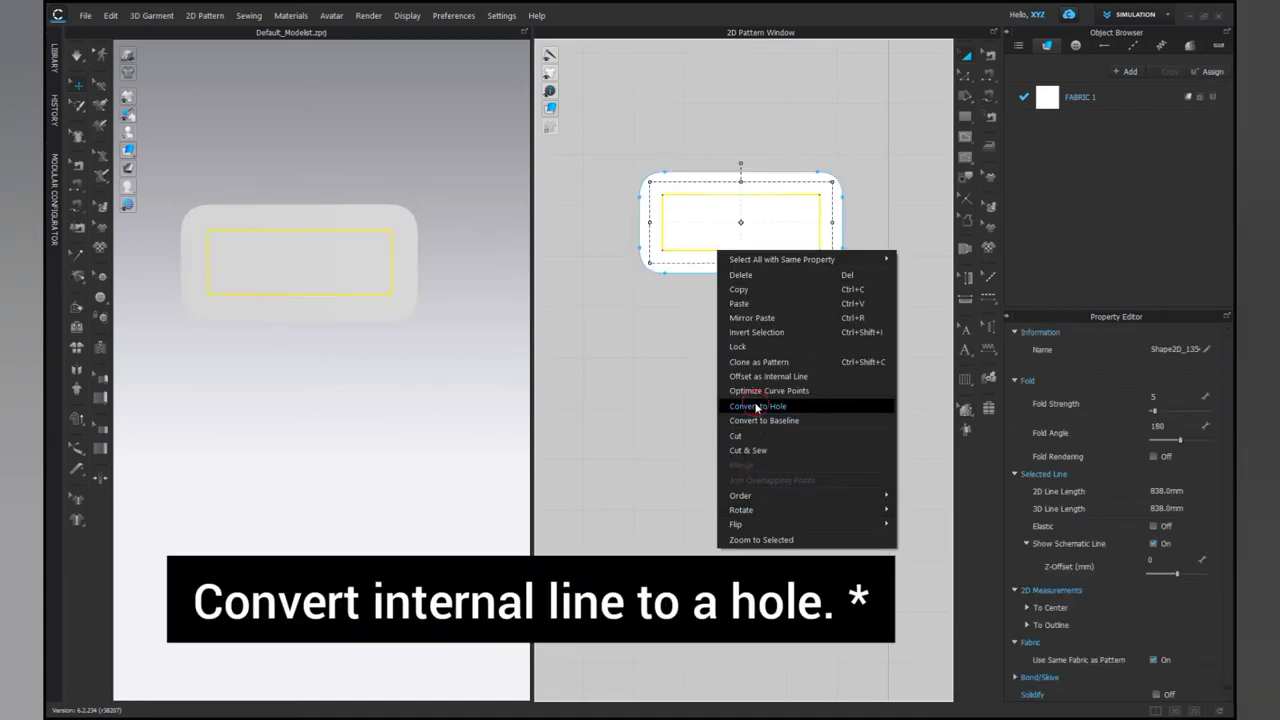
click(752, 406)
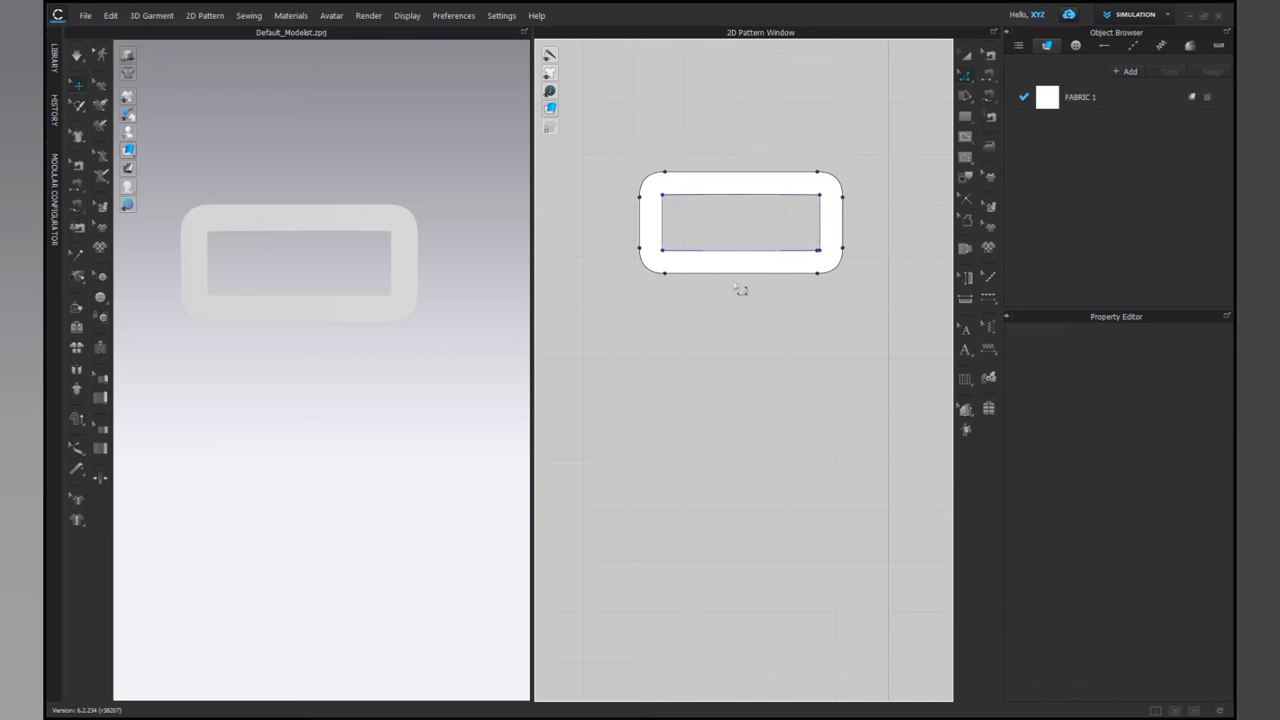
- Unfold the frame downward across its bottom edge into a two-hole figure-eight
right_click(735, 273)
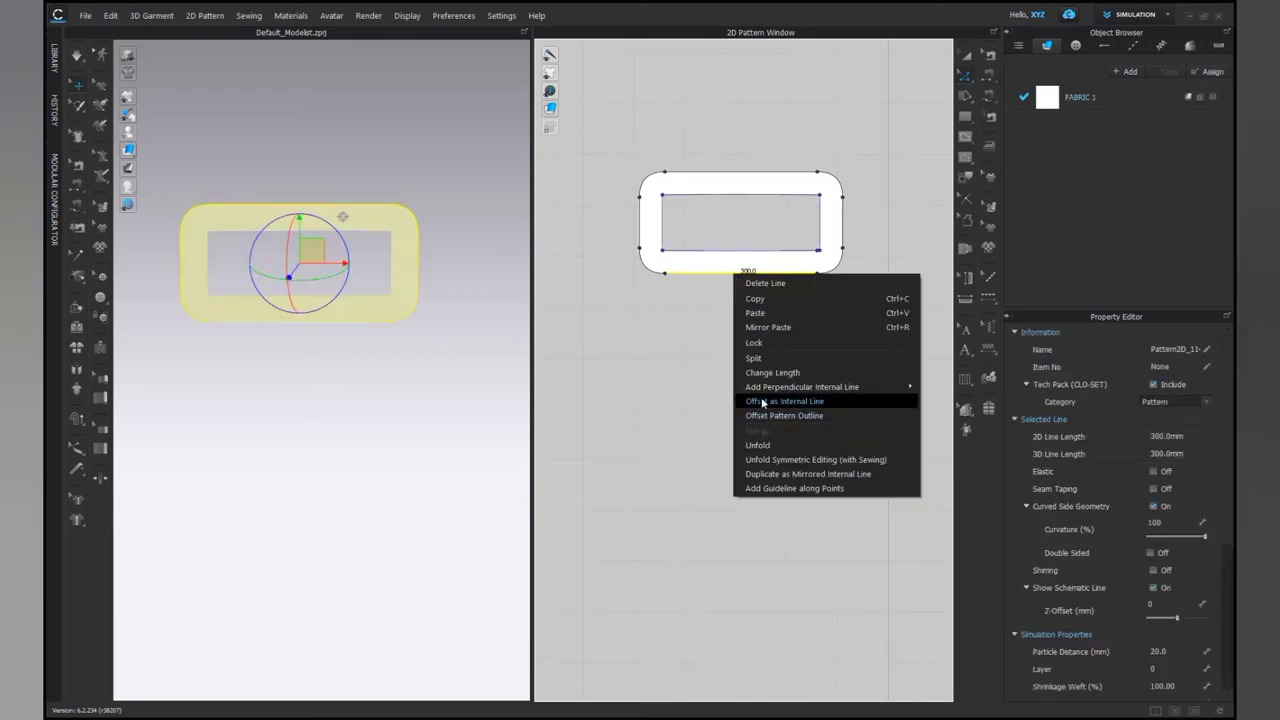
click(758, 445)
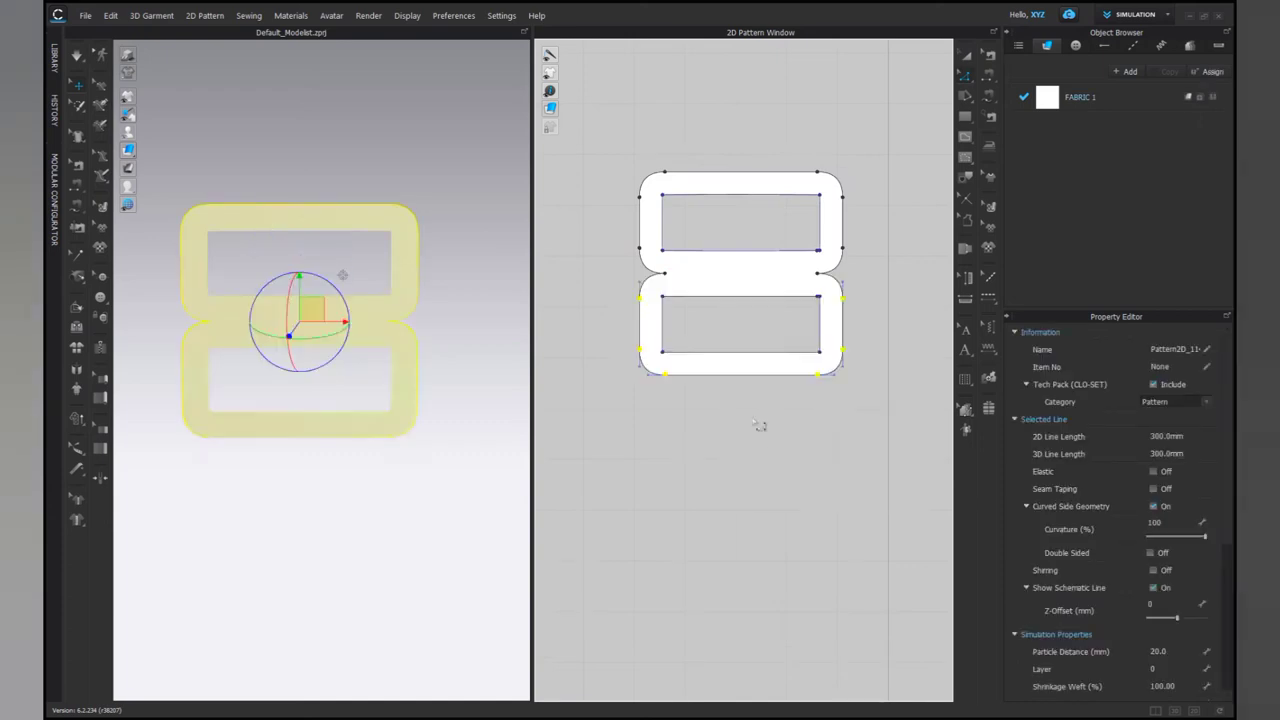
click(745, 453)
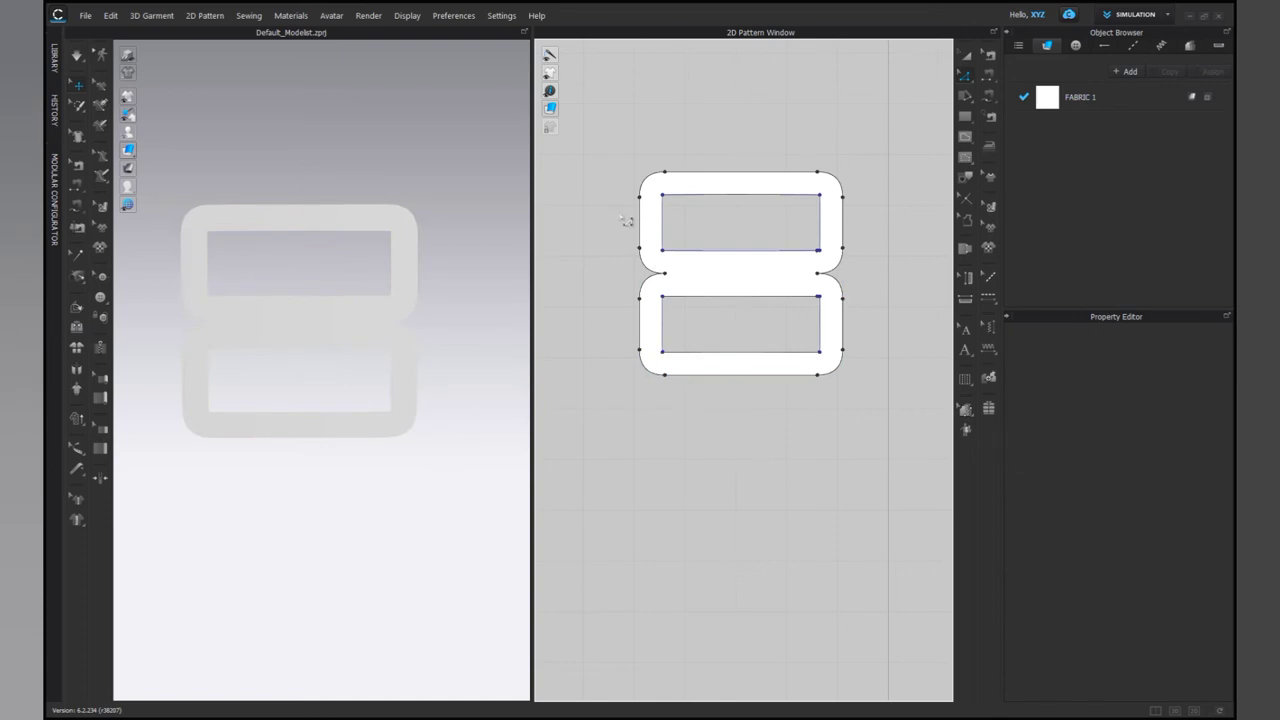
- Select the whole figure-eight pattern and centre it in the 2D view
scroll(830, 379, up, 4)
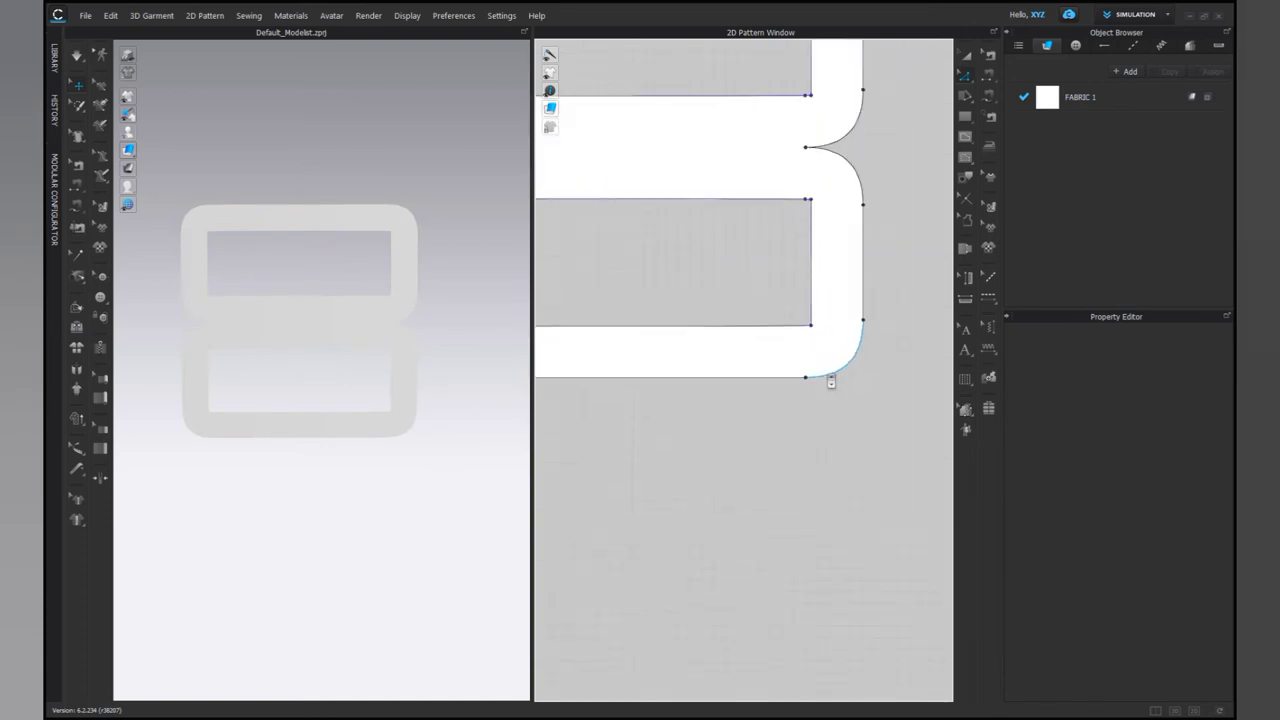
right_drag(829, 374, 771, 300)
scroll(820, 542, down, 6)
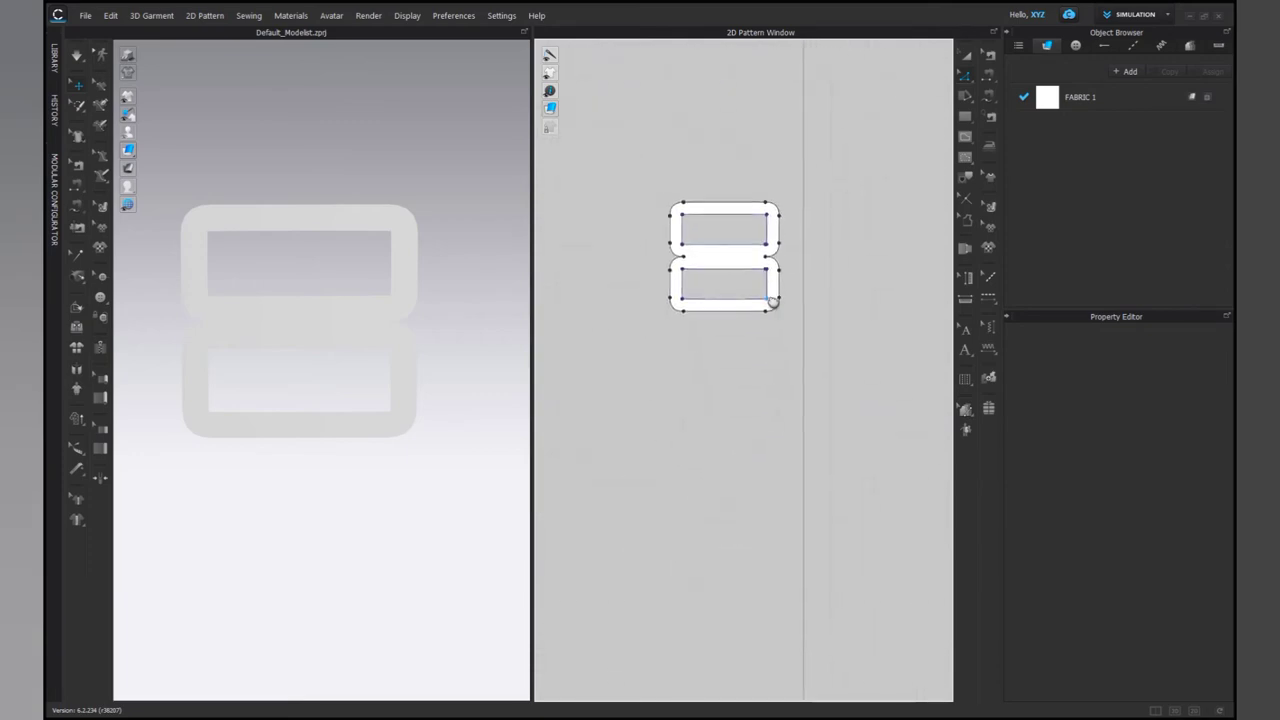
drag(649, 163, 840, 475)
scroll(764, 380, up, 4)
right_drag(760, 320, 826, 586)
- Set the pattern's Particle Distance to 5
scroll(1153, 600, down, 1)
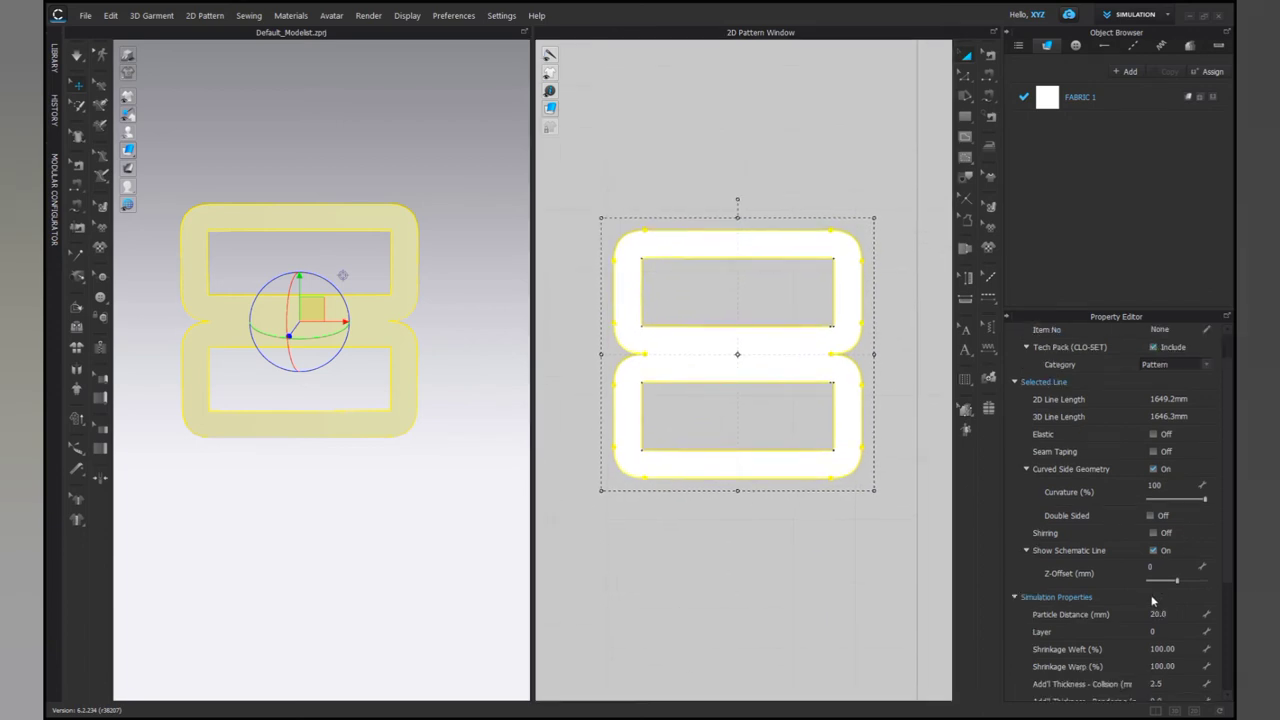
click(1166, 616)
click(600, 188)
- Set Add'l Thickness - Rendering to 500, after first trying 50
drag(590, 178, 890, 530)
scroll(1147, 537, down, 2)
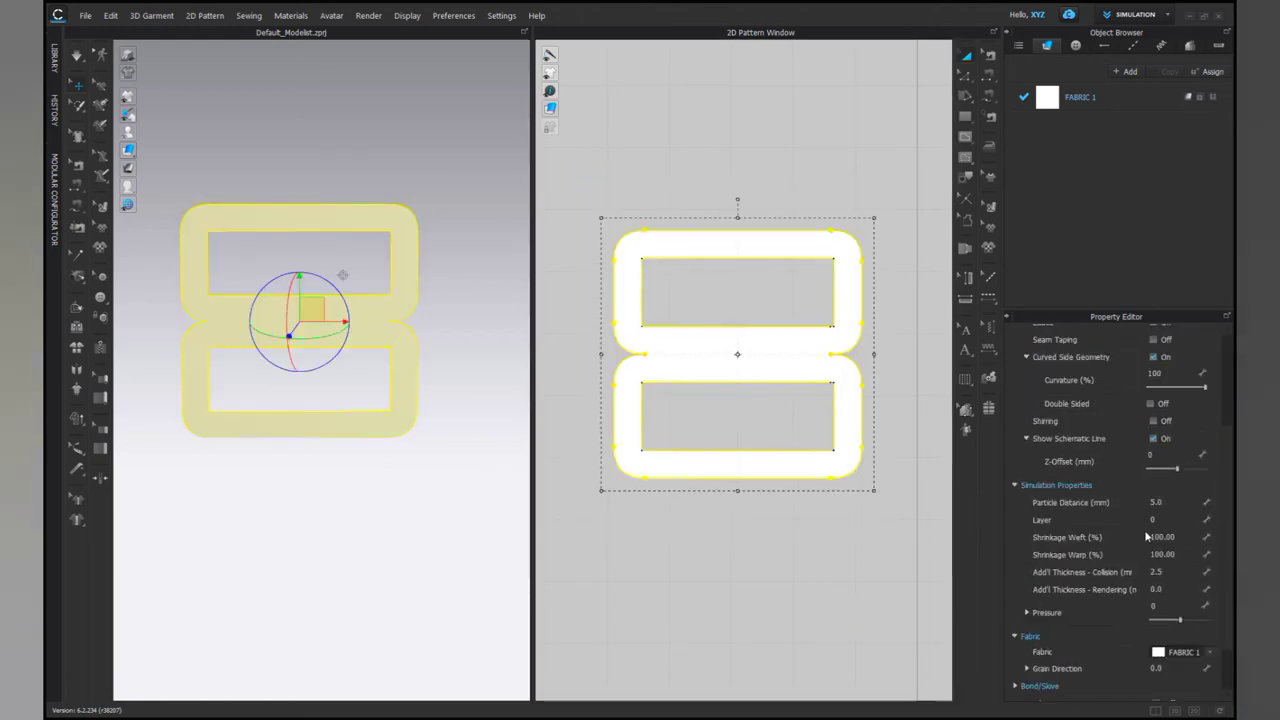
click(1168, 589)
key(BackSpace)
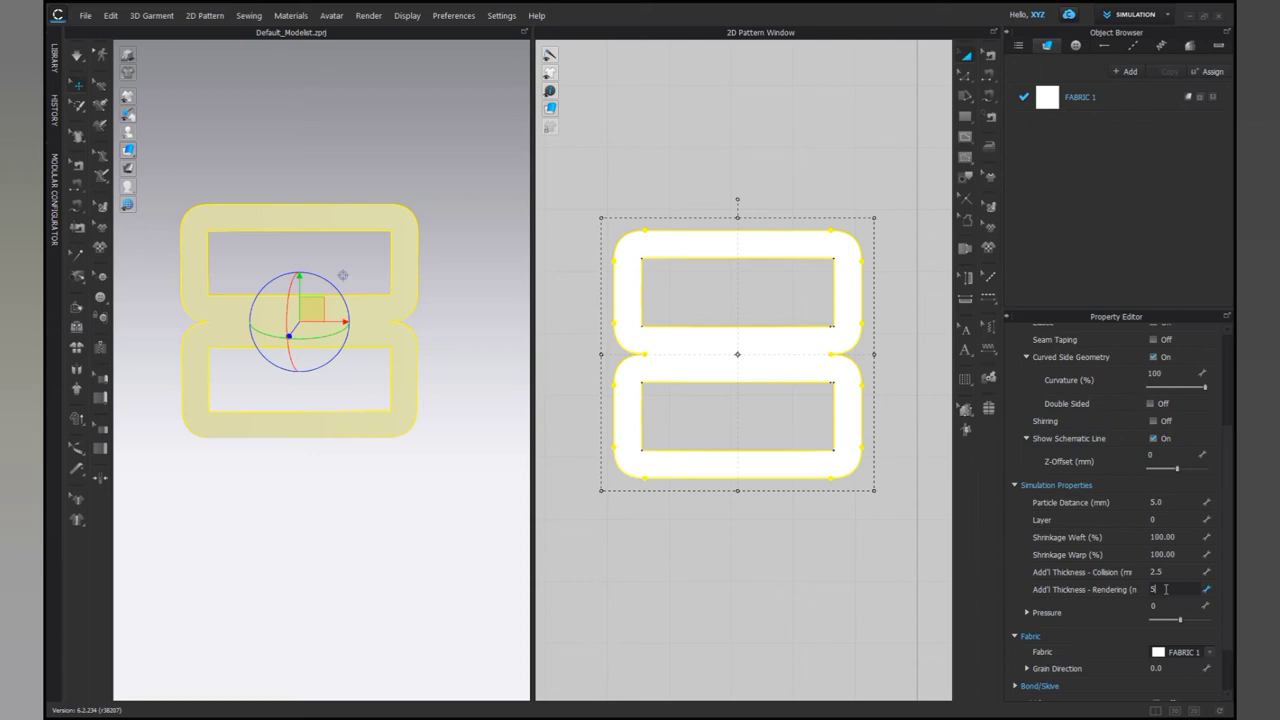
text(50)
click(490, 385)
right_drag(490, 380, 360, 374)
drag(587, 167, 913, 522)
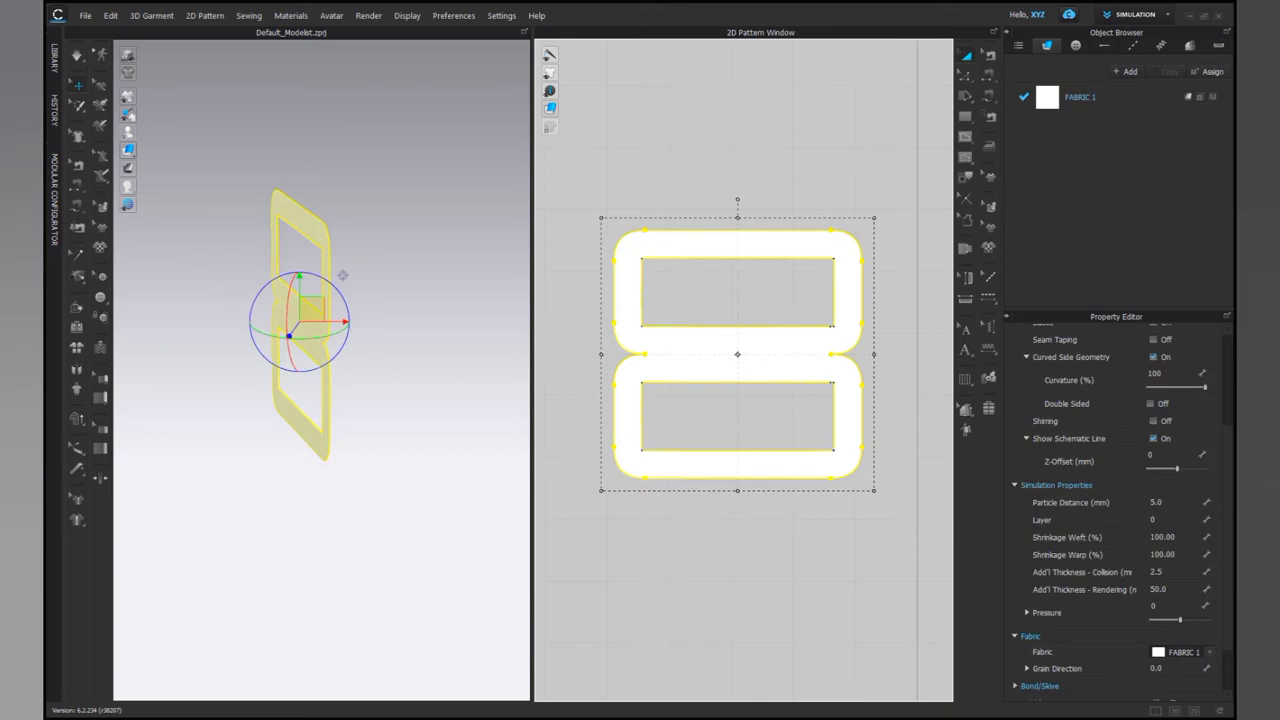
double_click(1165, 589)
key(BackSpace)
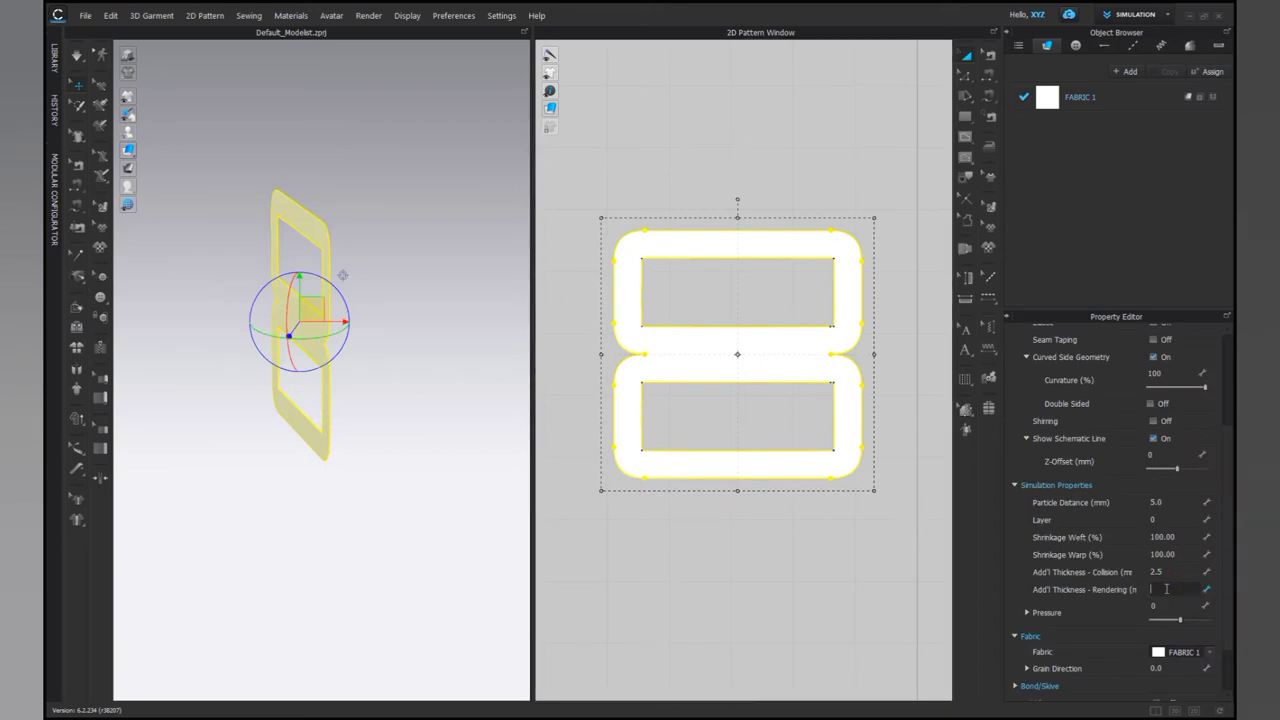
text(500)
click(471, 375)
- Set Add'l Thickness - Collision to 5 mm
click(580, 174)
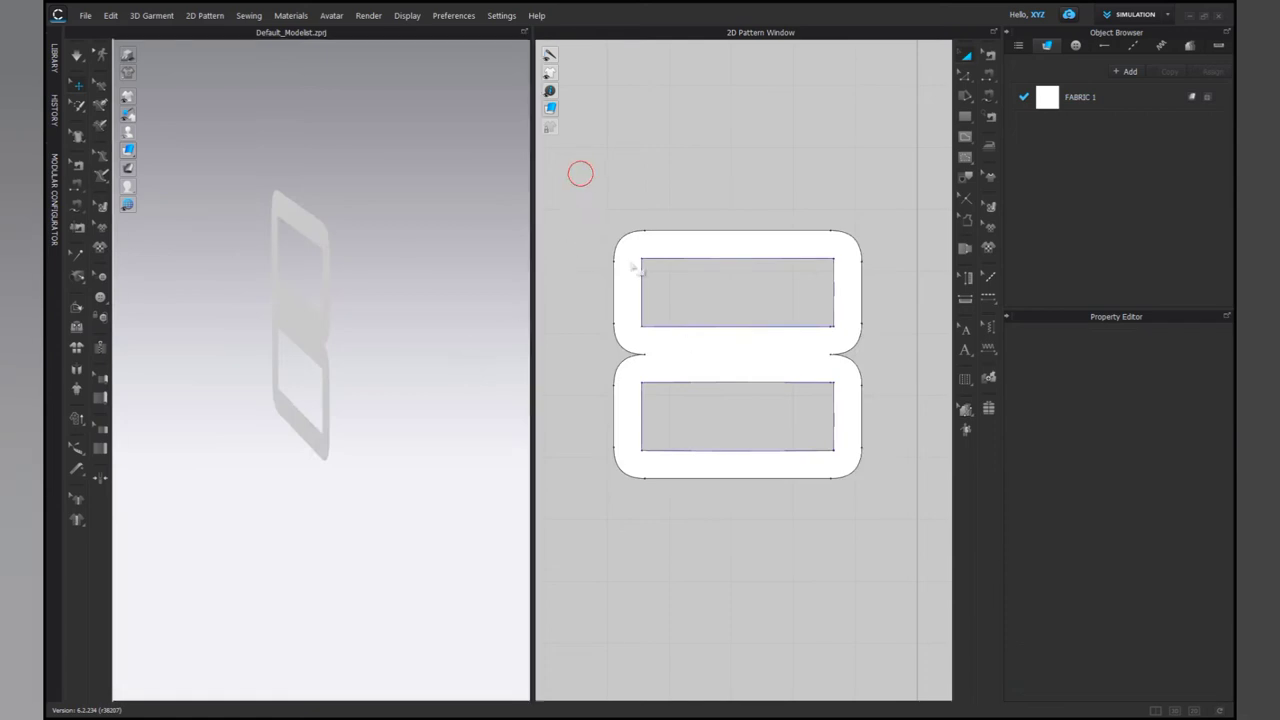
drag(580, 174, 930, 618)
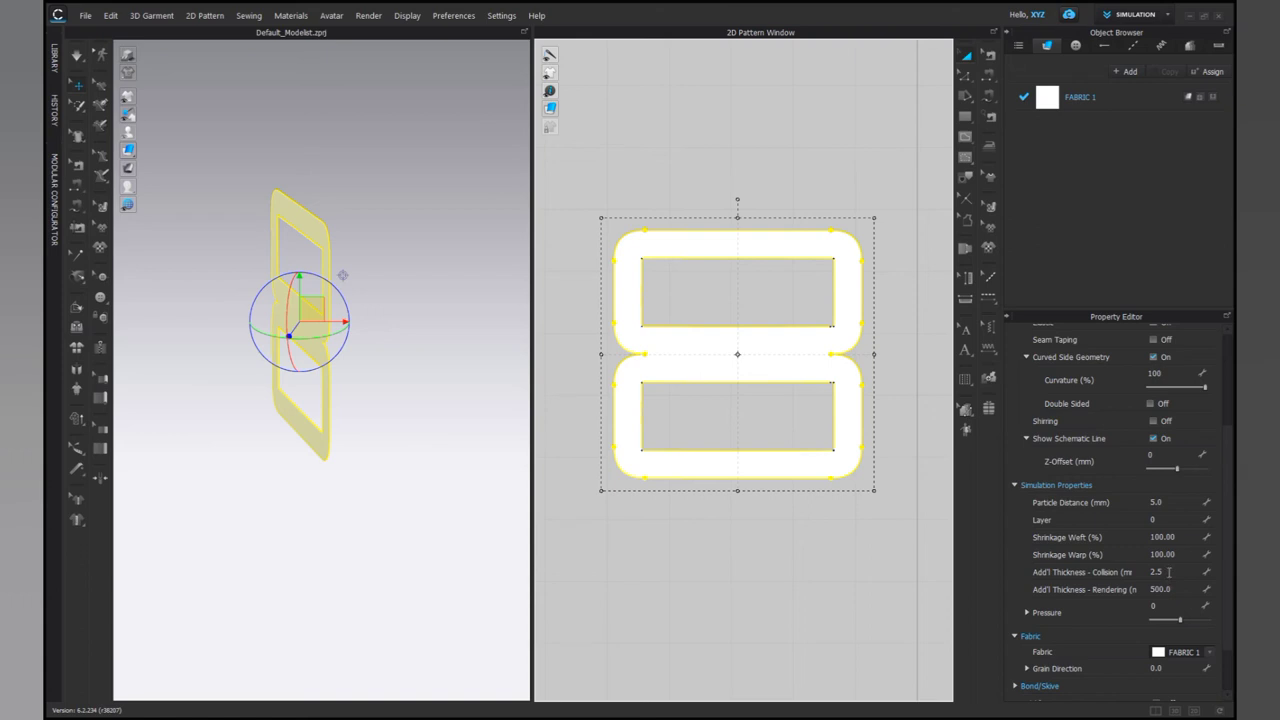
click(1168, 572)
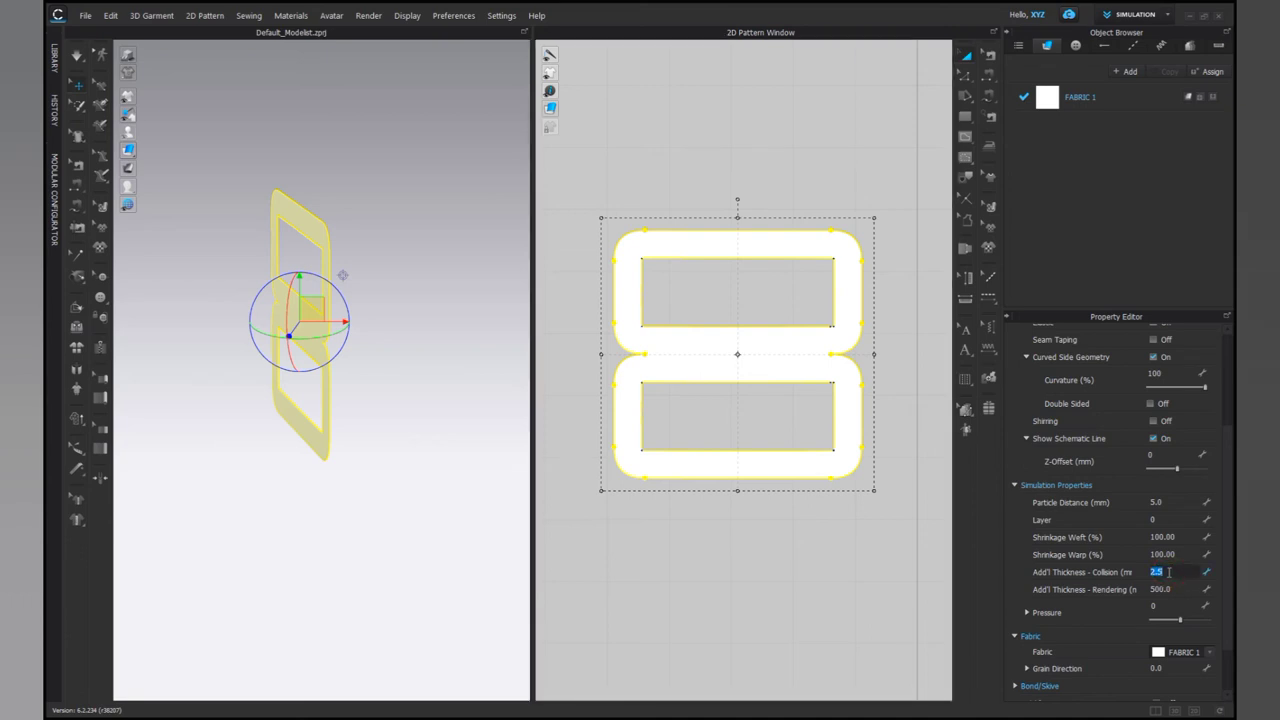
click(437, 380)
right_drag(419, 380, 521, 367)
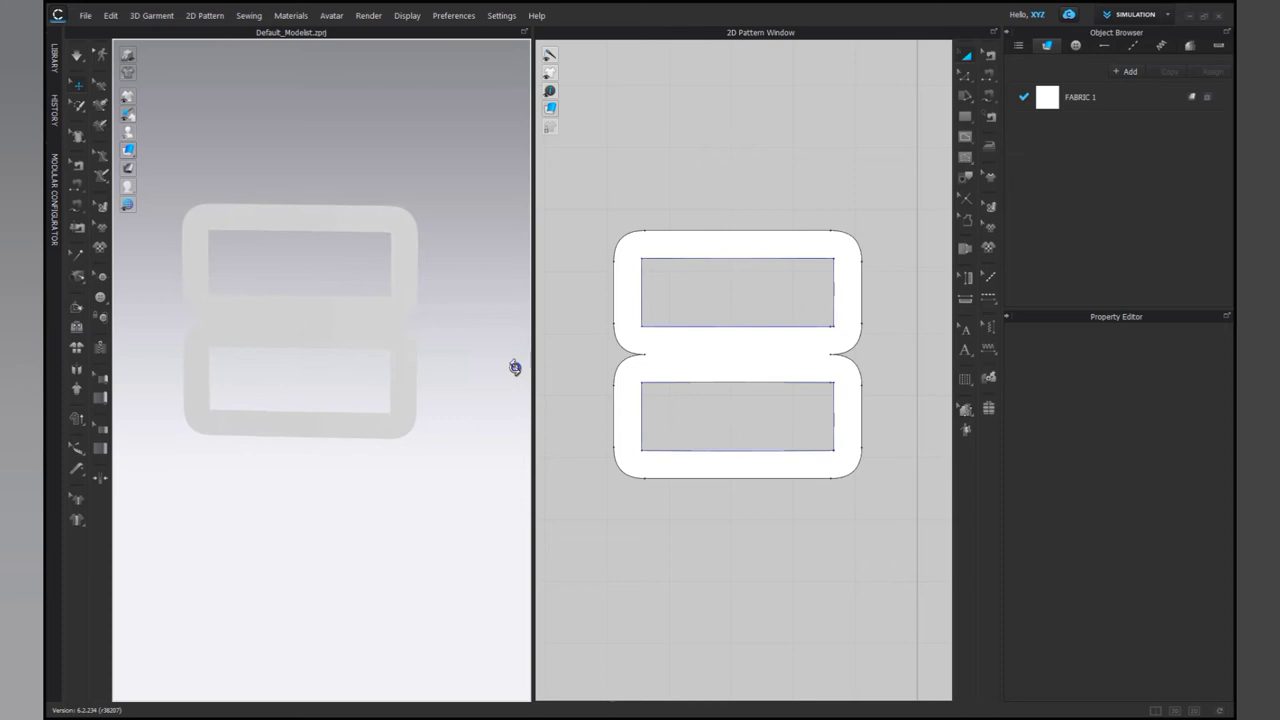
- Freeze the pattern and raise its rendering thickness to 1000
click(593, 182)
drag(593, 182, 945, 595)
right_click(789, 366)
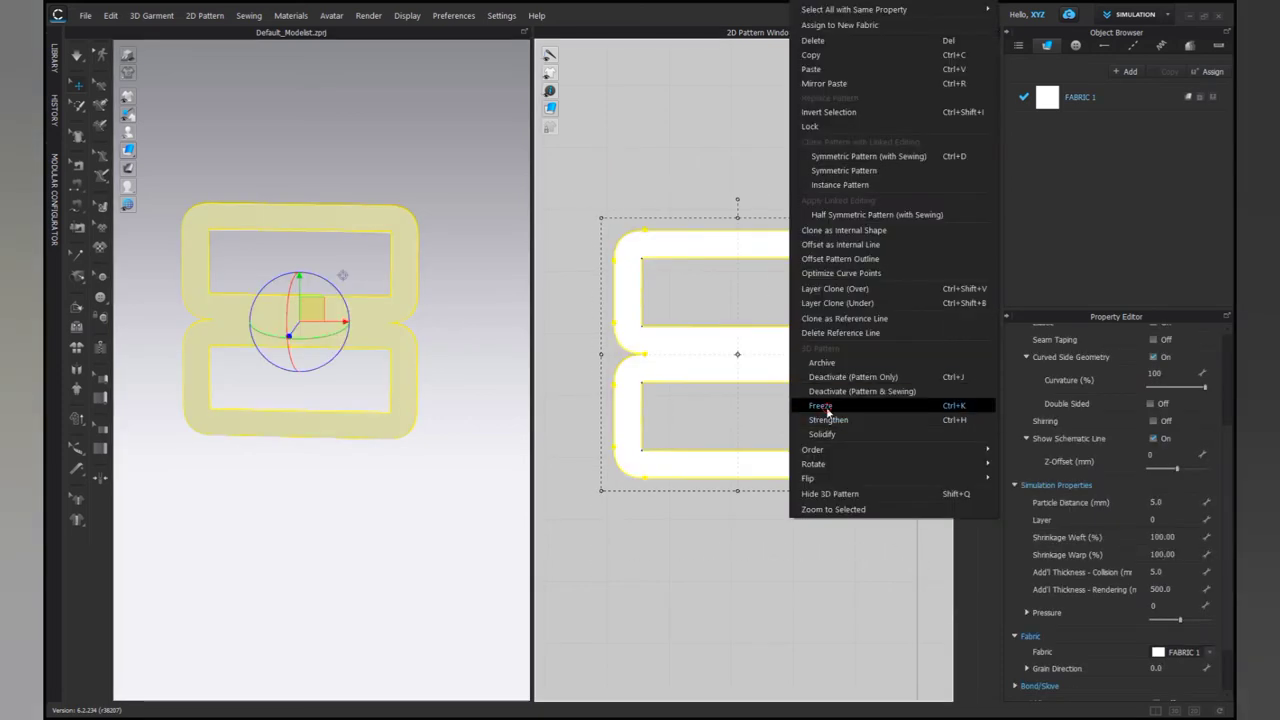
click(816, 420)
click(1165, 589)
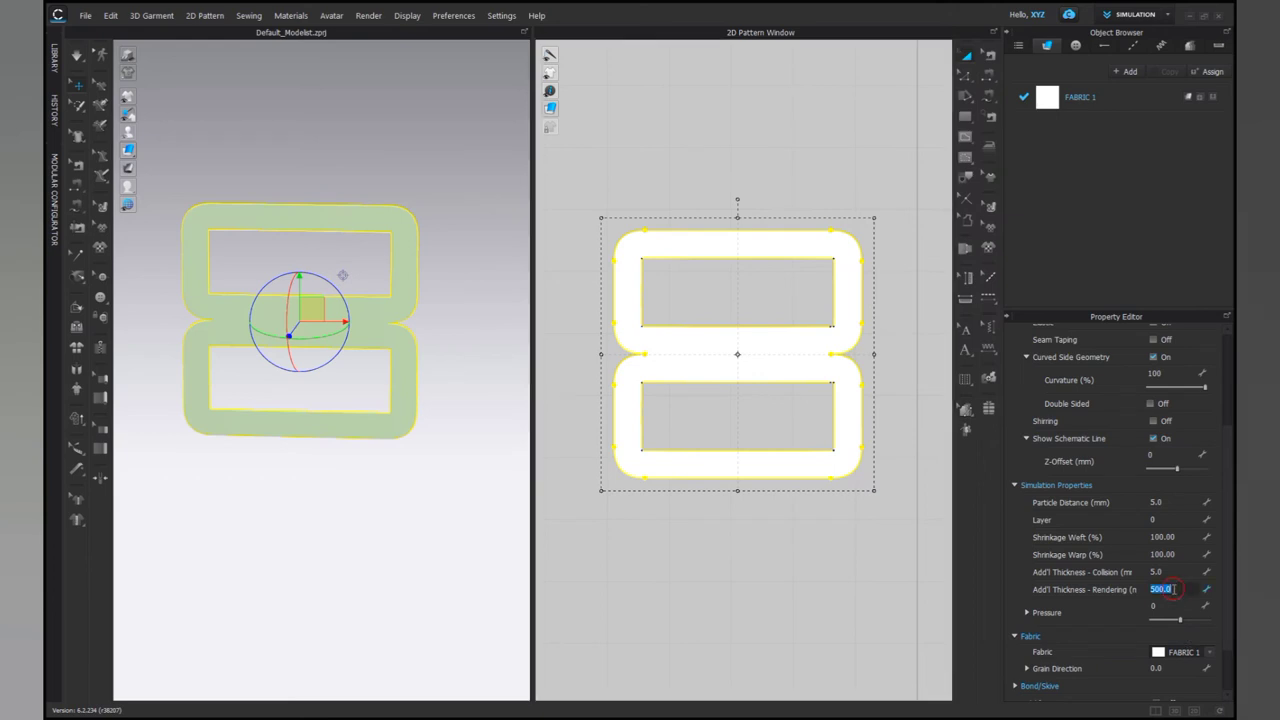
key(BackSpace)
click(455, 298)
right_drag(457, 298, 331, 297)
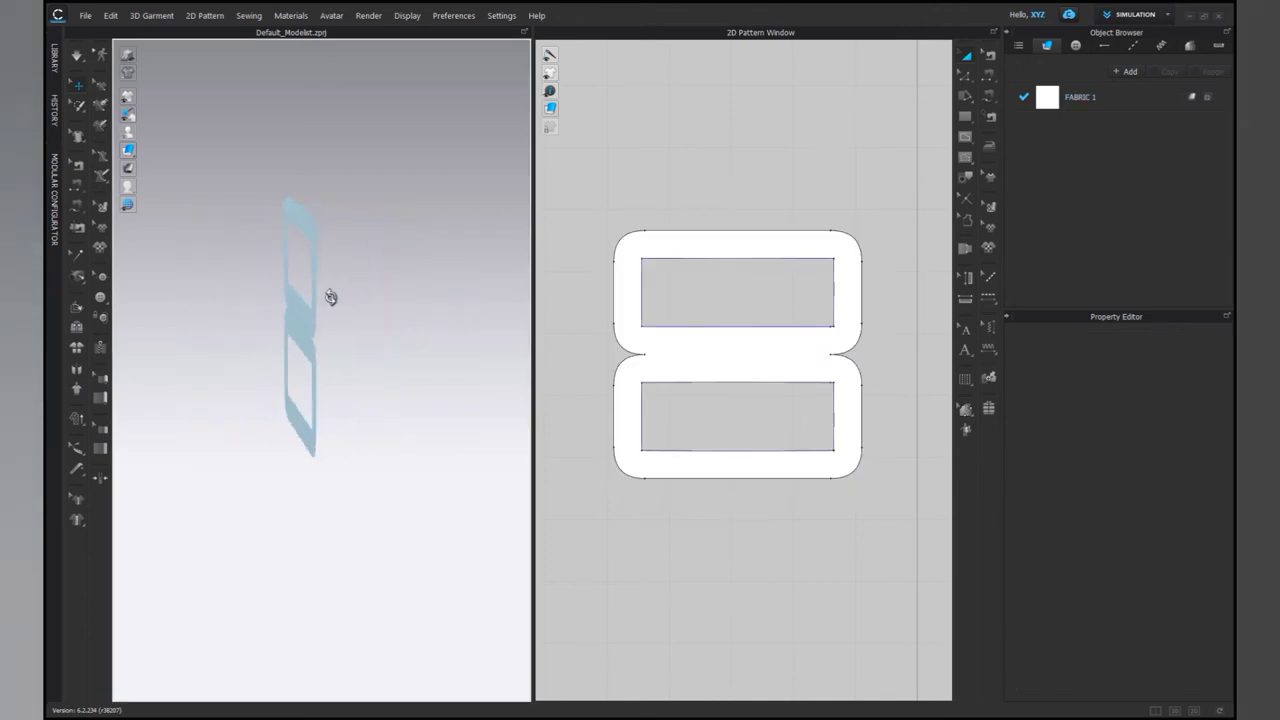
- Toggle the simulation on and off, then unfreeze the pattern and reselect it
click(75, 58)
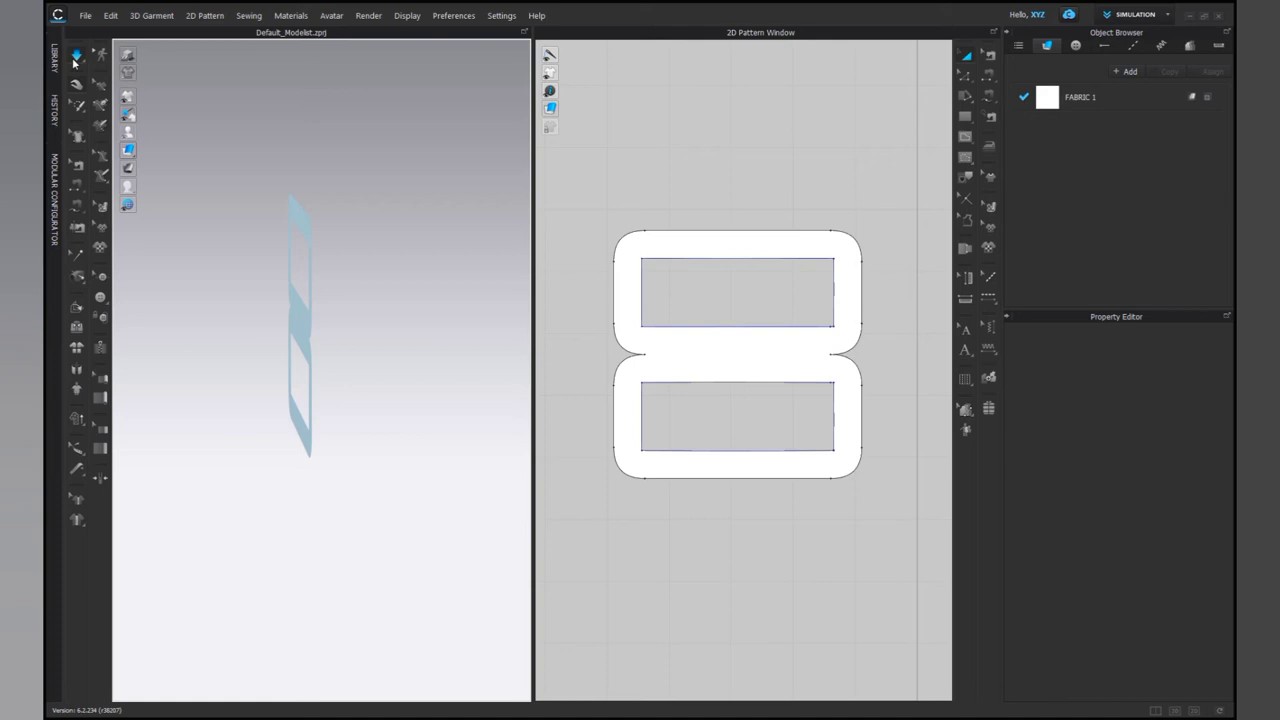
click(75, 60)
right_drag(220, 314, 344, 317)
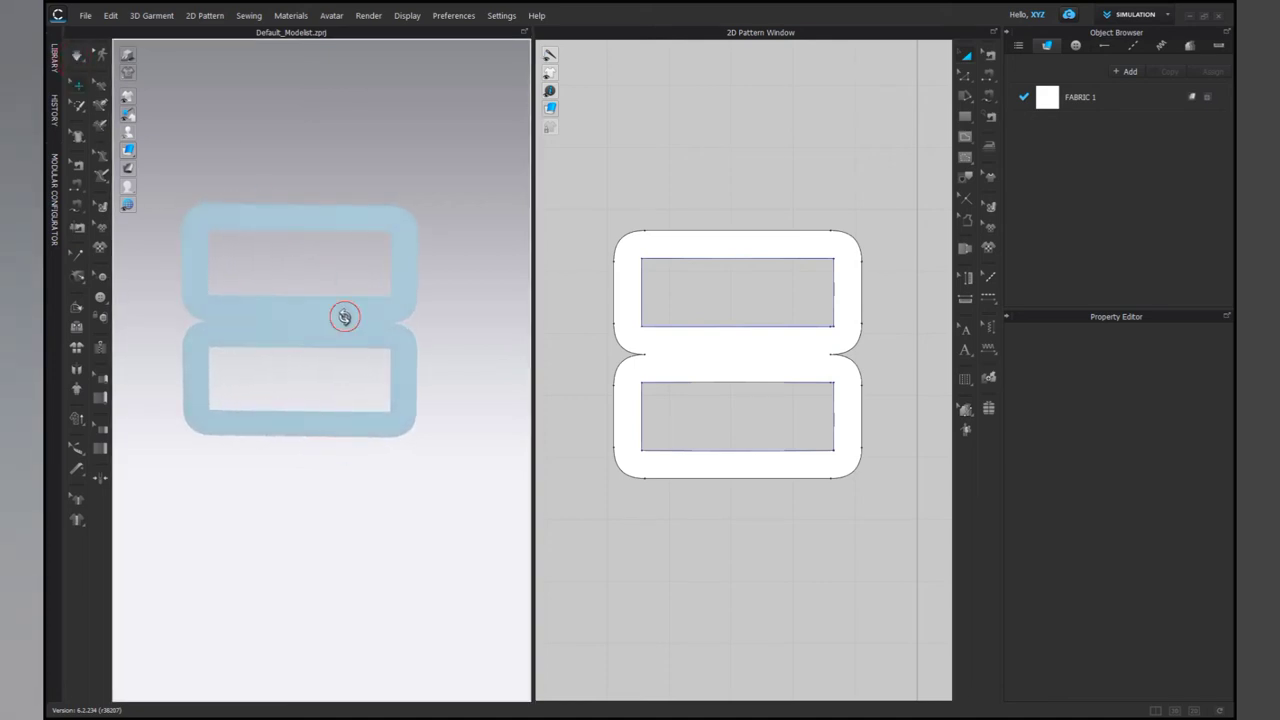
click(344, 317)
right_click(390, 348)
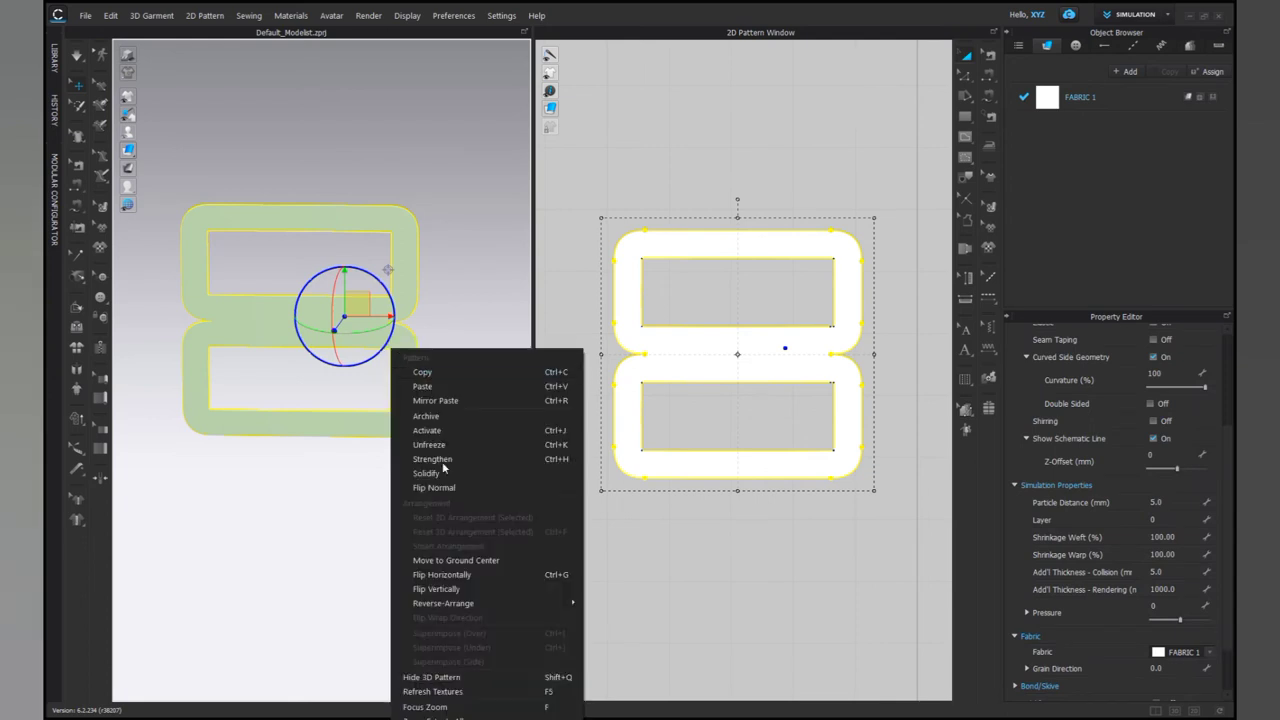
click(447, 444)
right_click(460, 441)
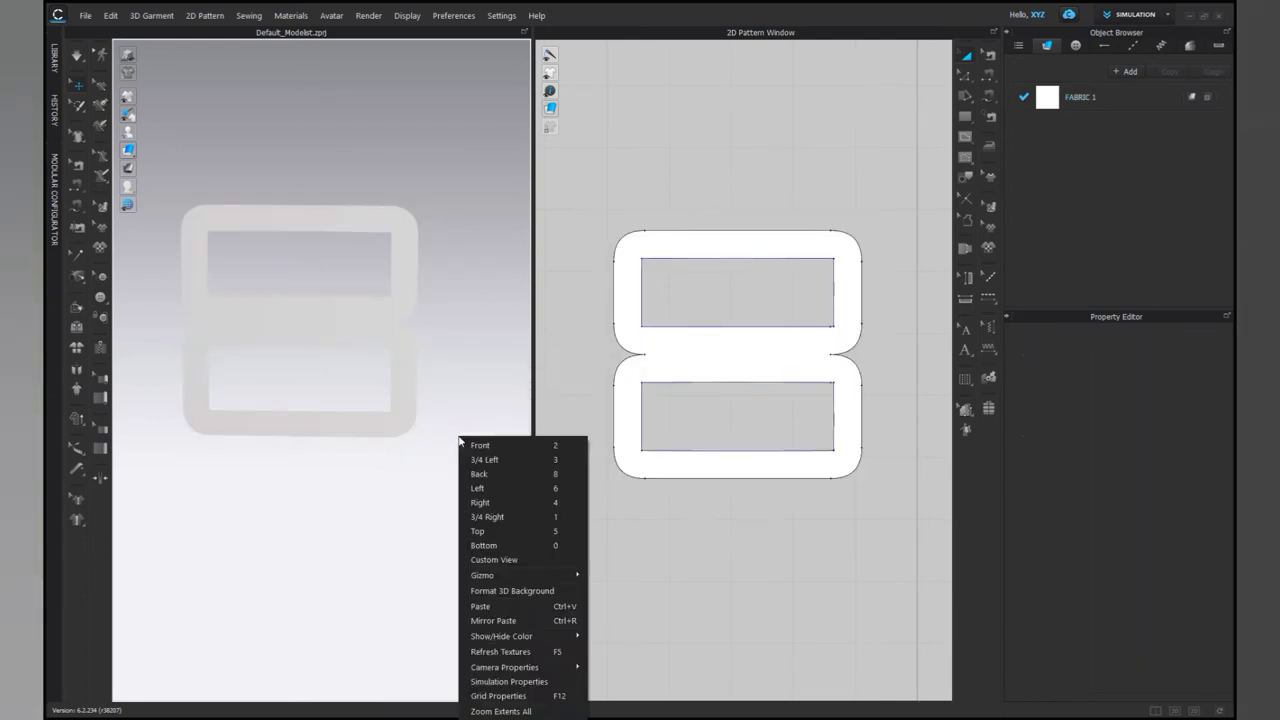
click(466, 412)
drag(629, 214, 937, 551)
scroll(1139, 614, down, 4)
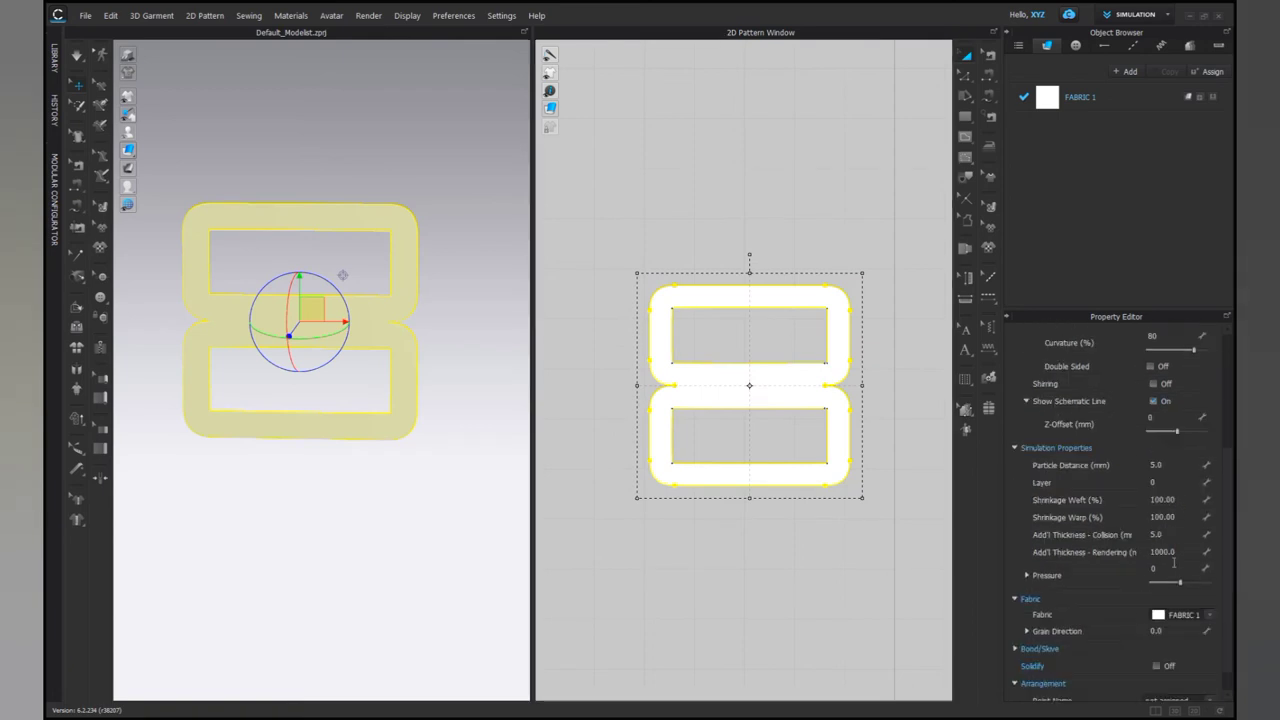
- Lower the rendering thickness from 1000 to 50
click(1178, 551)
key(BackSpace)
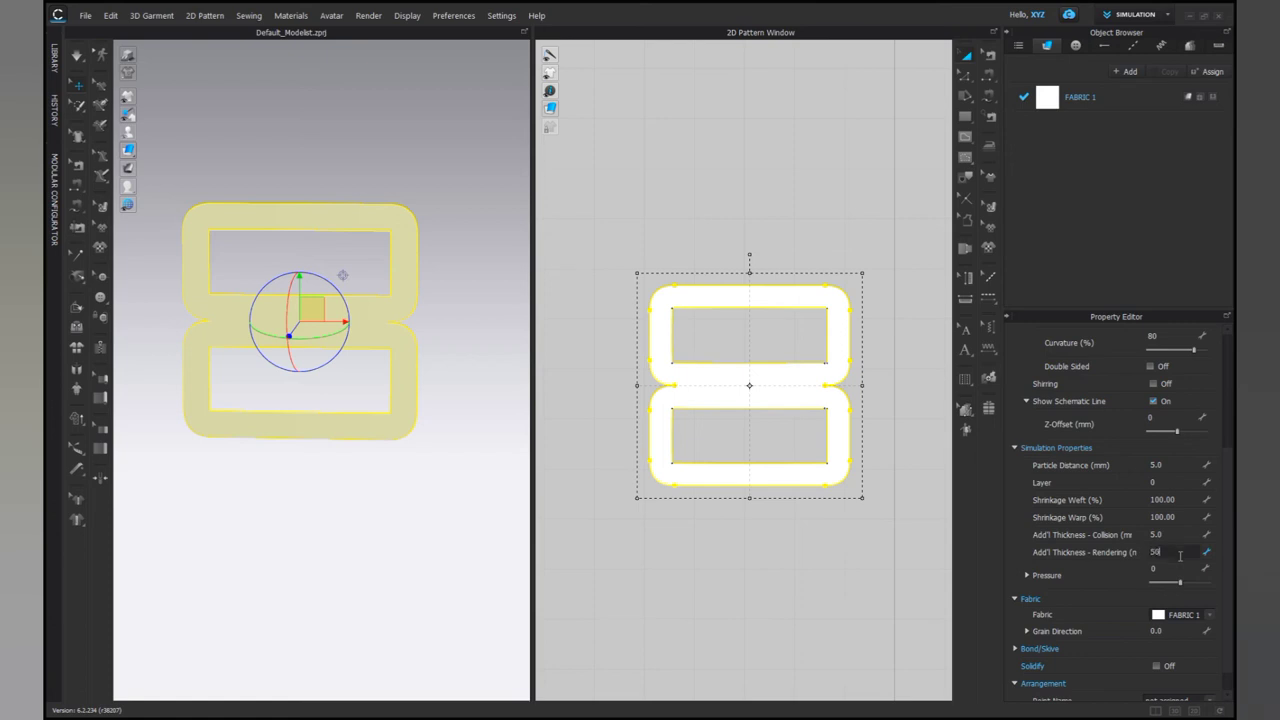
click(457, 394)
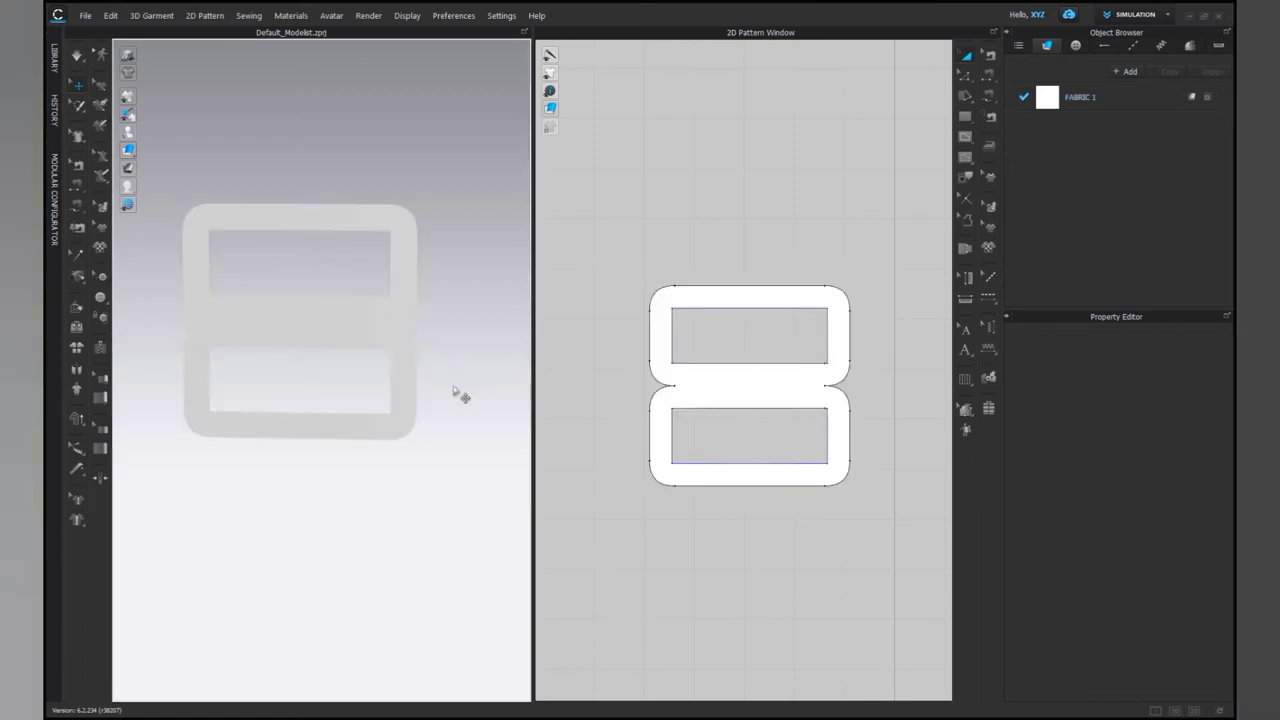
right_drag(457, 394, 418, 367)
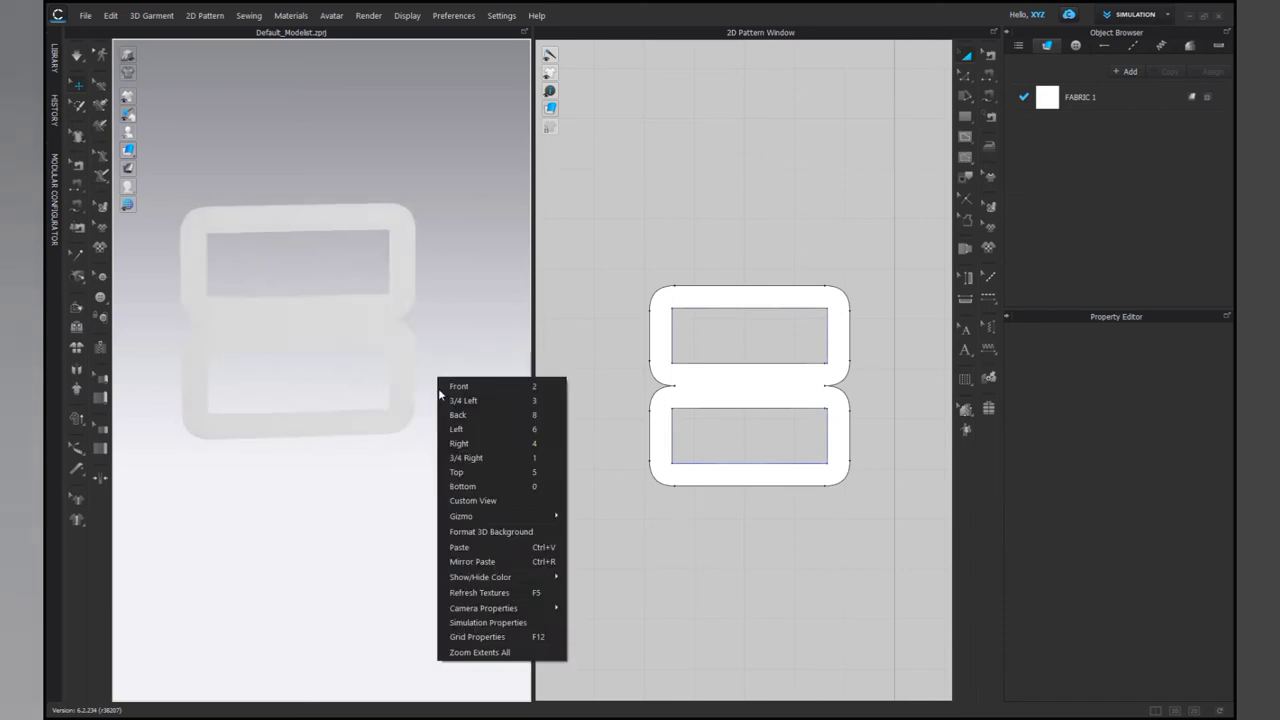
- Snap the 3D view to Front, switch its surface display mode, and toggle the 2D window
click(456, 387)
mouse_move(138, 180)
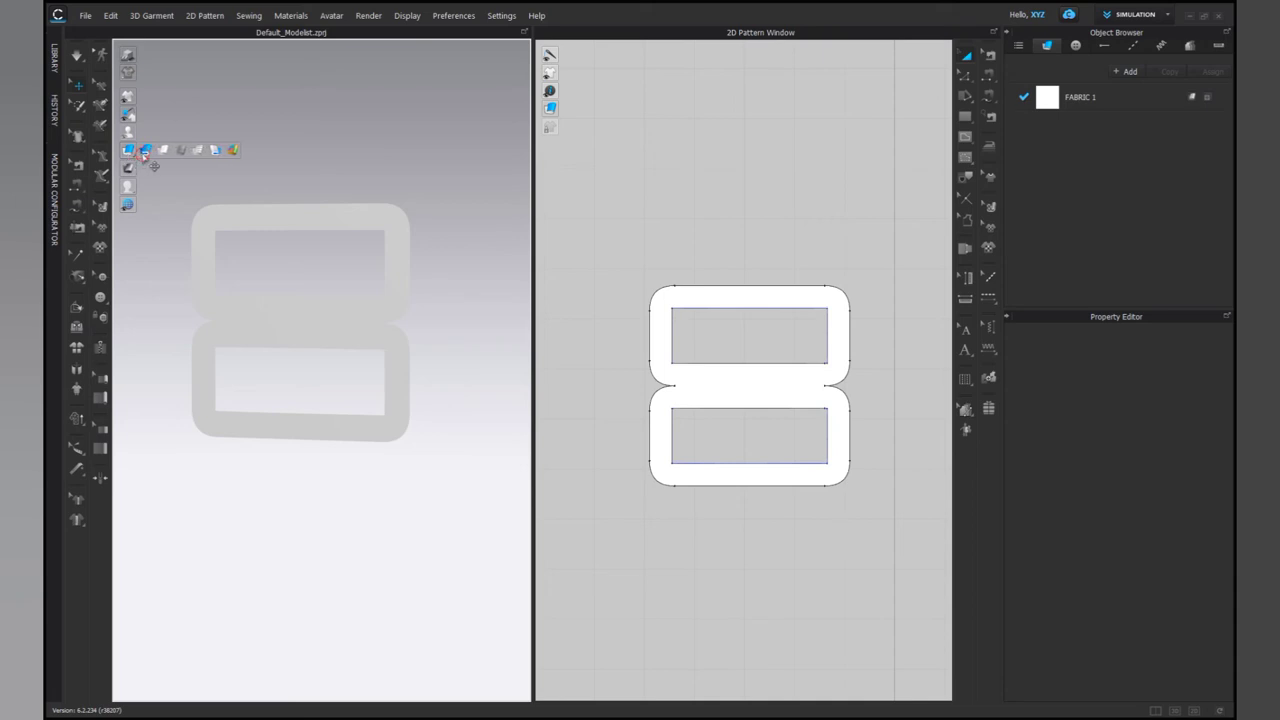
click(146, 152)
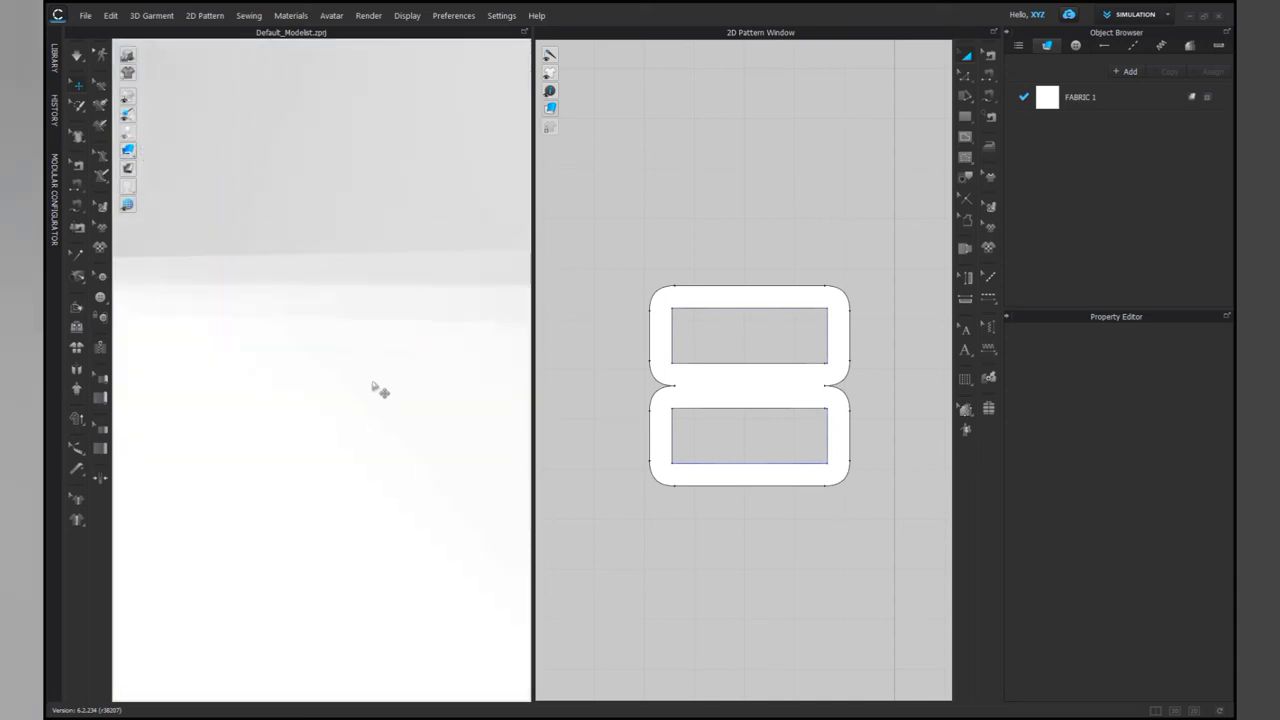
key(F5)
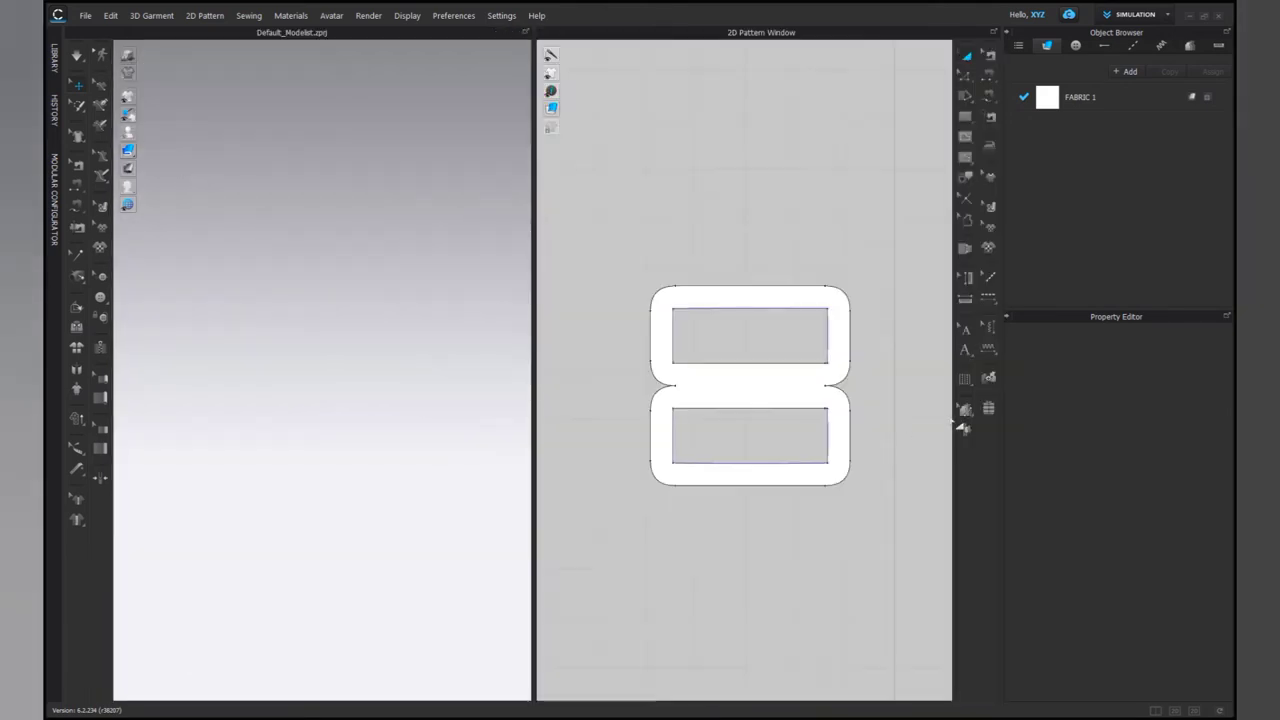
key(ctrl+a)
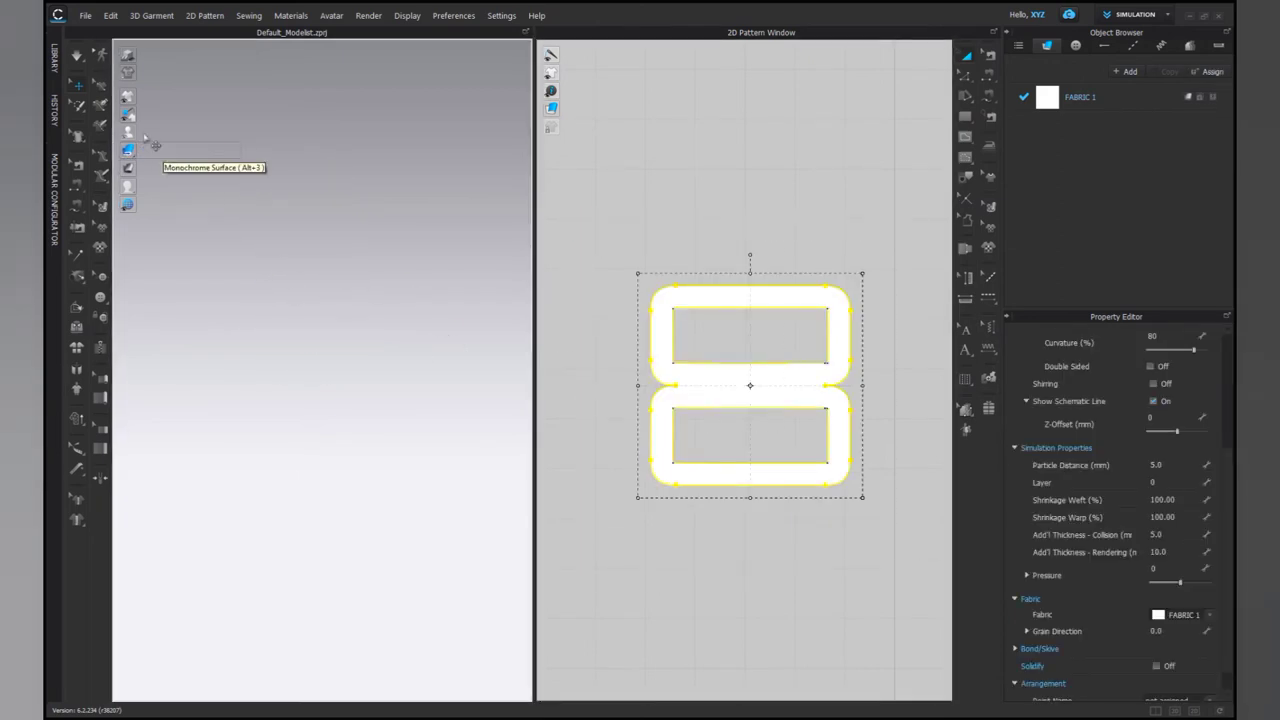
- Simulate the pattern into place and set the figure-eight's Add'l Thickness - Rendering to 50
click(345, 325)
key(space)
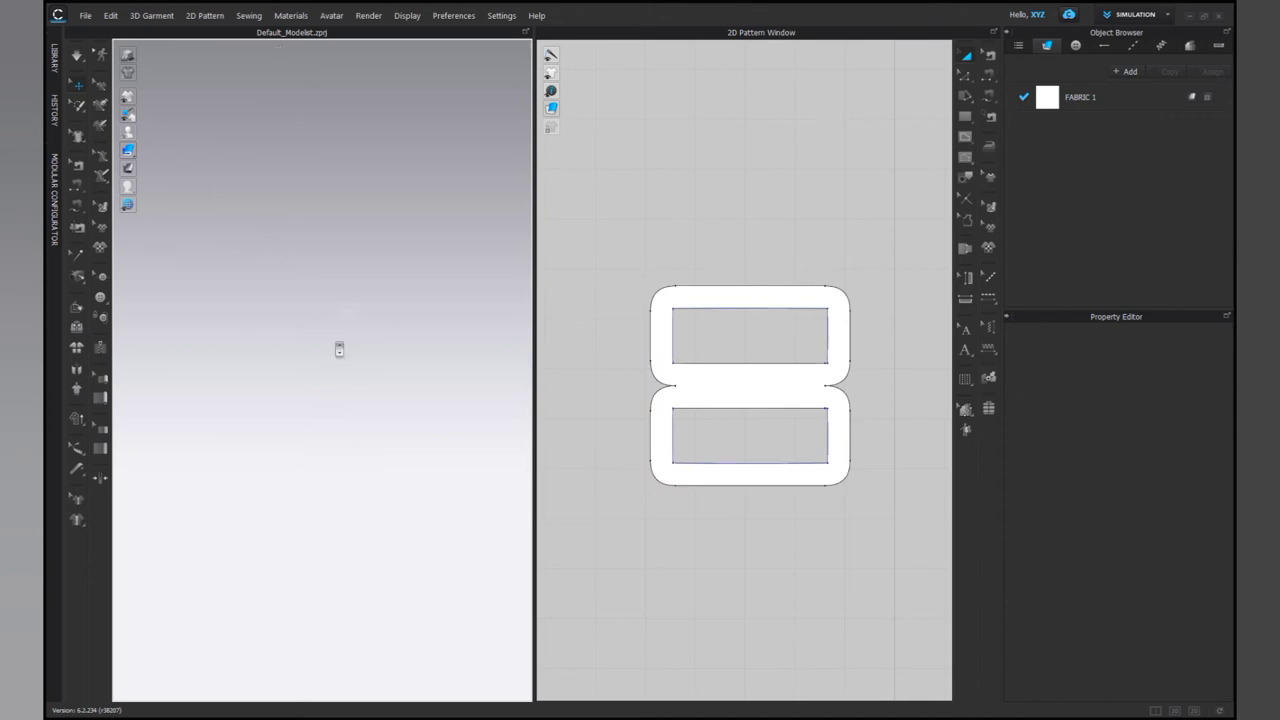
scroll(338, 304, up, 5)
right_drag(331, 374, 268, 320)
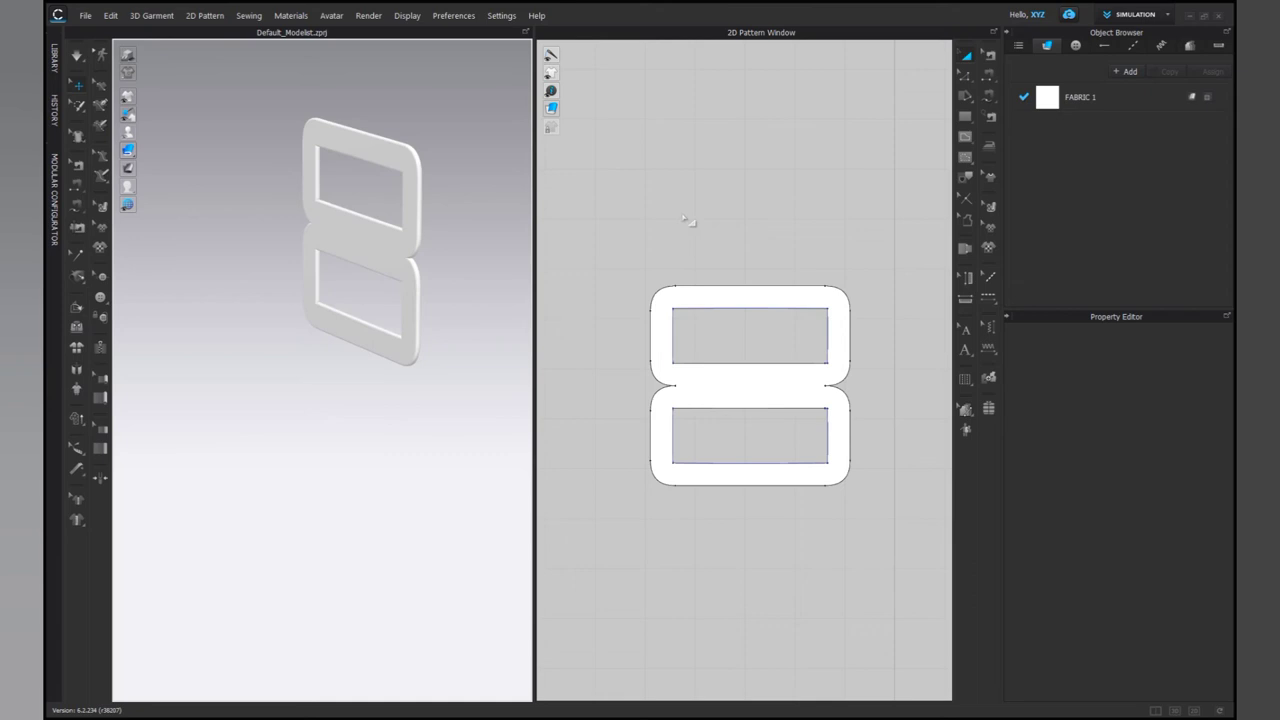
drag(609, 220, 884, 552)
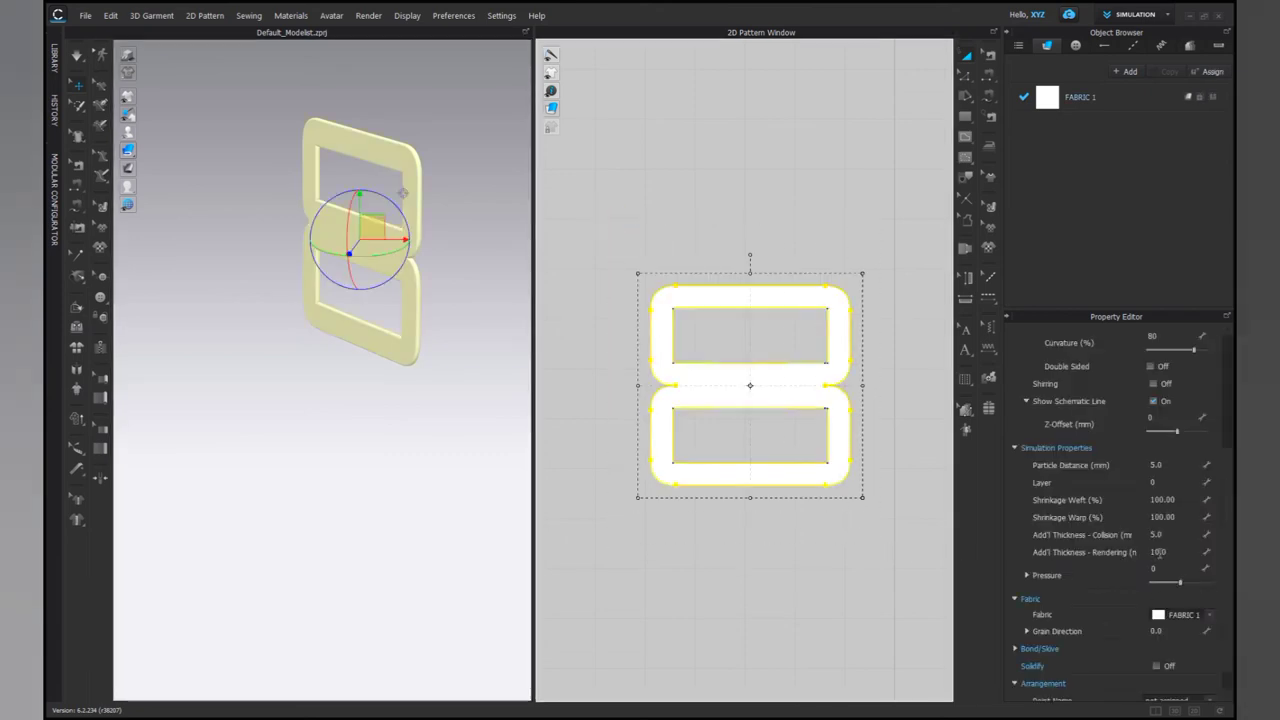
click(1166, 552)
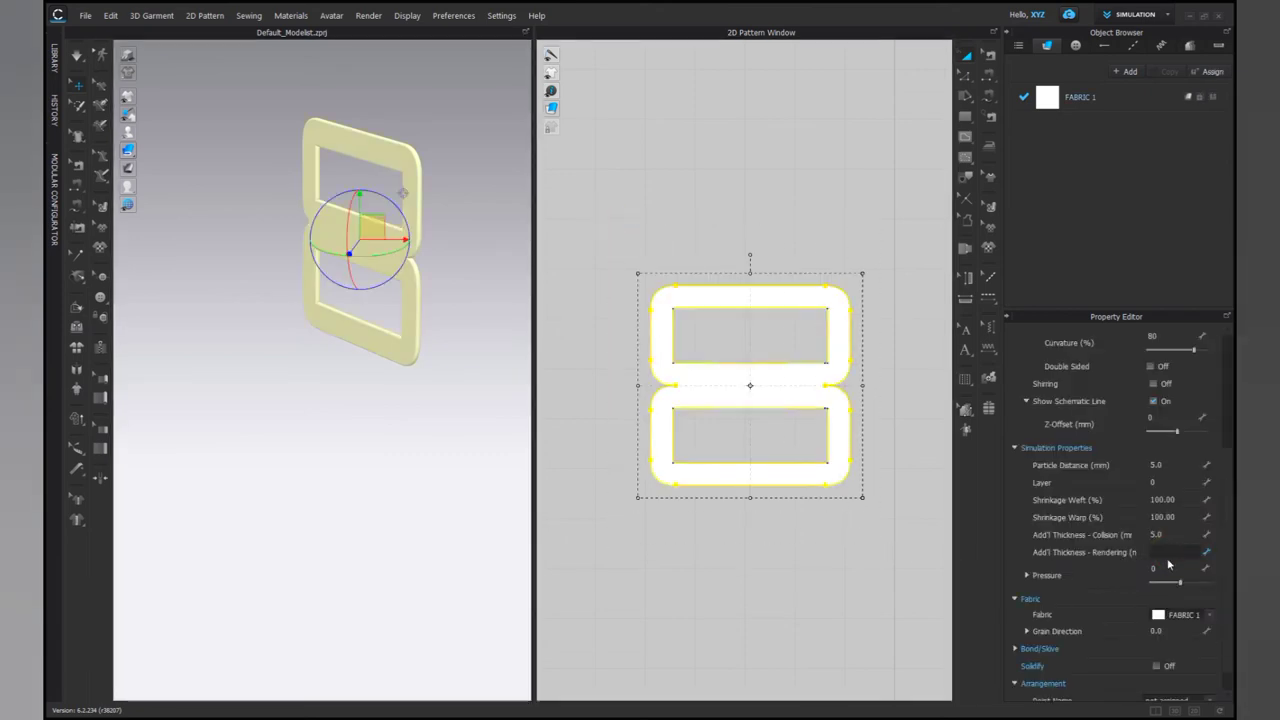
click(468, 302)
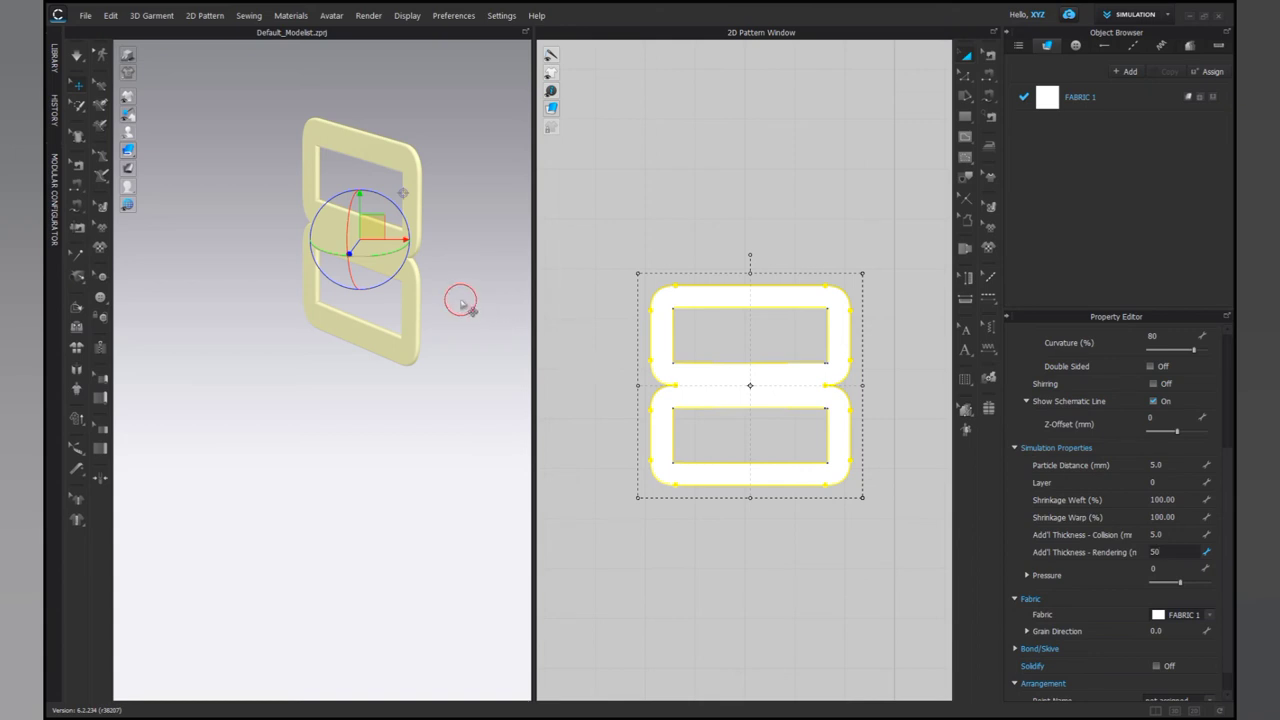
- Turn the buckle to face front and reselect the whole figure-eight pattern
right_drag(470, 300, 523, 297)
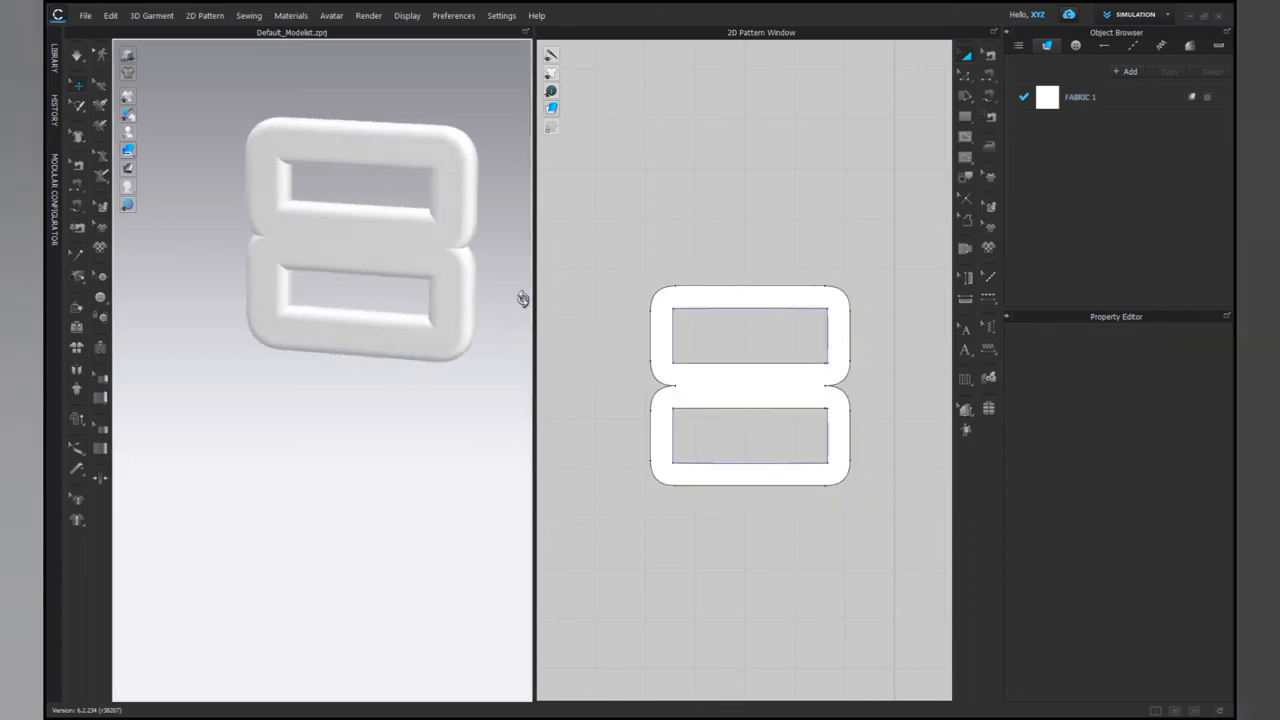
click(622, 245)
drag(632, 284, 890, 585)
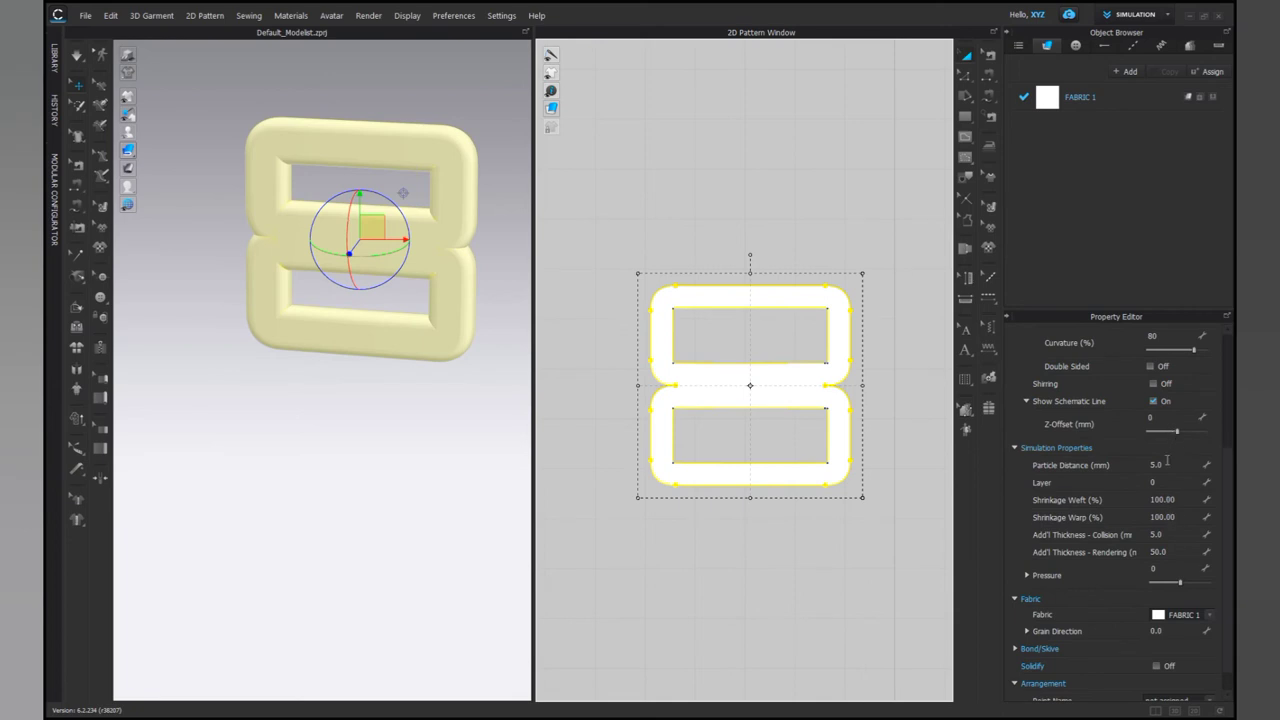
scroll(1158, 418, up, 1)
- Change the figure-eight's edge Curvature from 80% to 60% and check its side
click(1162, 372)
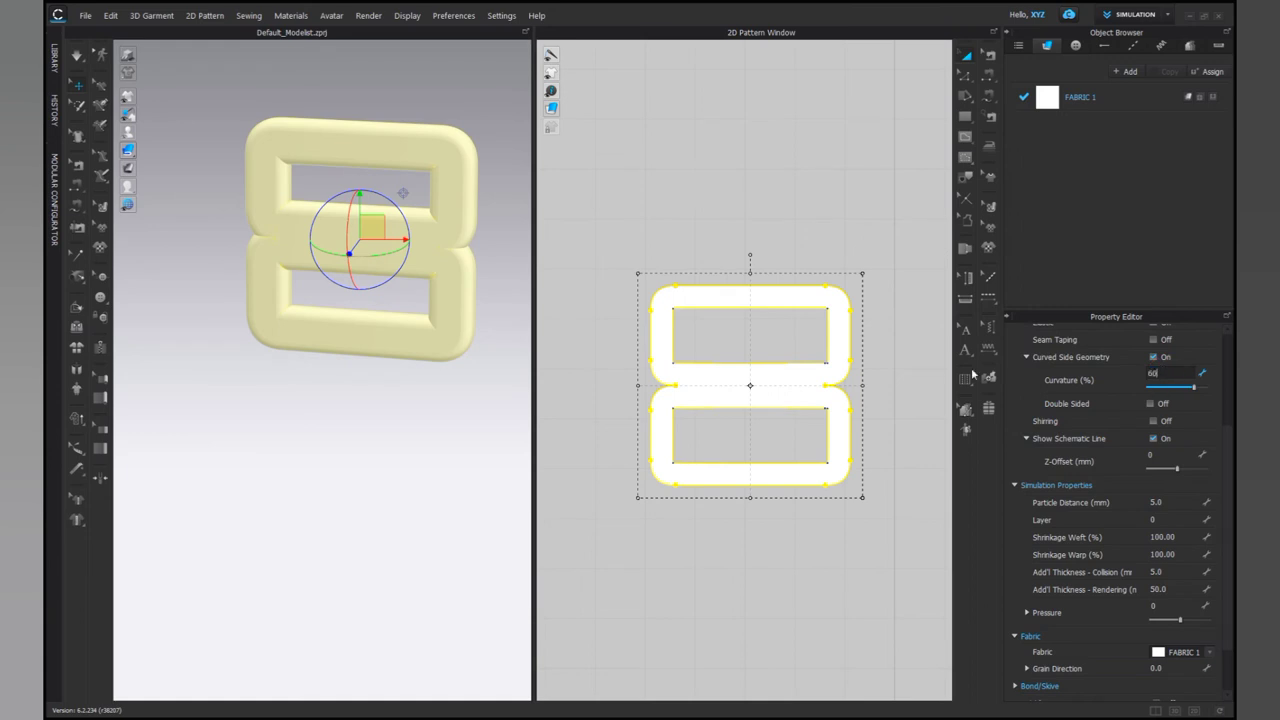
click(430, 402)
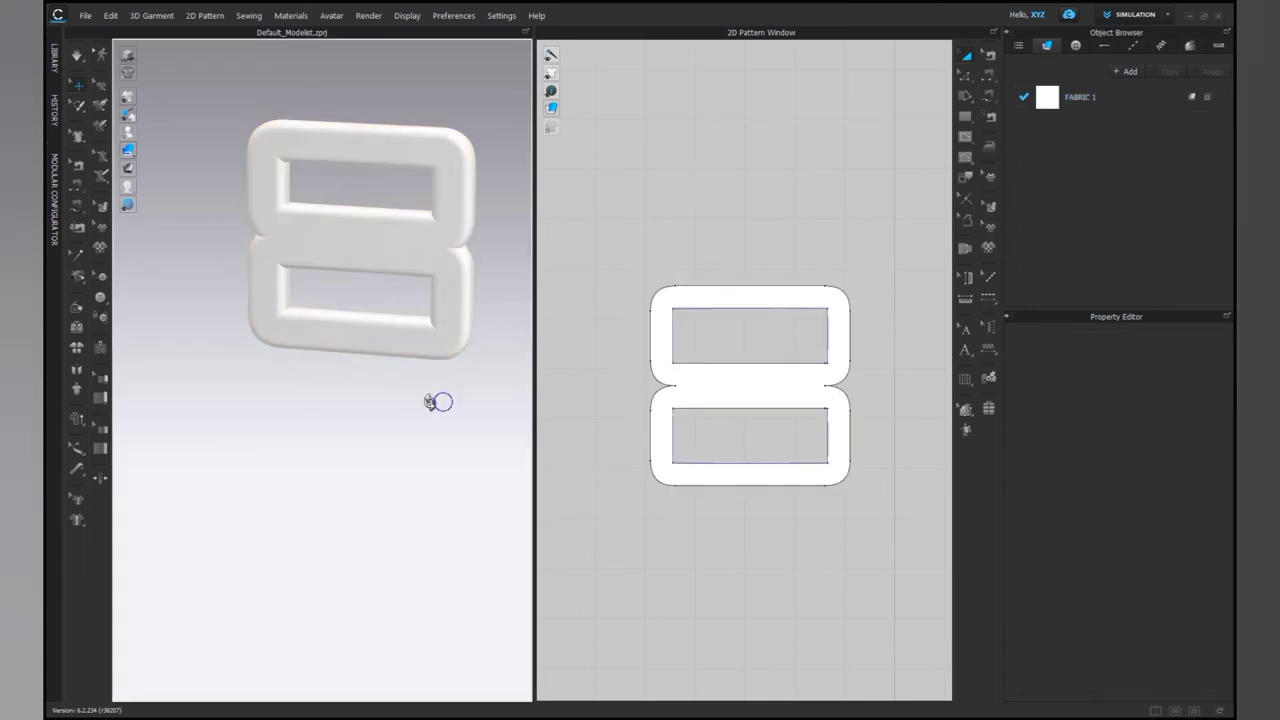
right_drag(430, 402, 457, 406)
- Reduce Add'l Thickness - Rendering from 50 to 30 and inspect the buckle at an angle
drag(591, 194, 918, 561)
click(1174, 594)
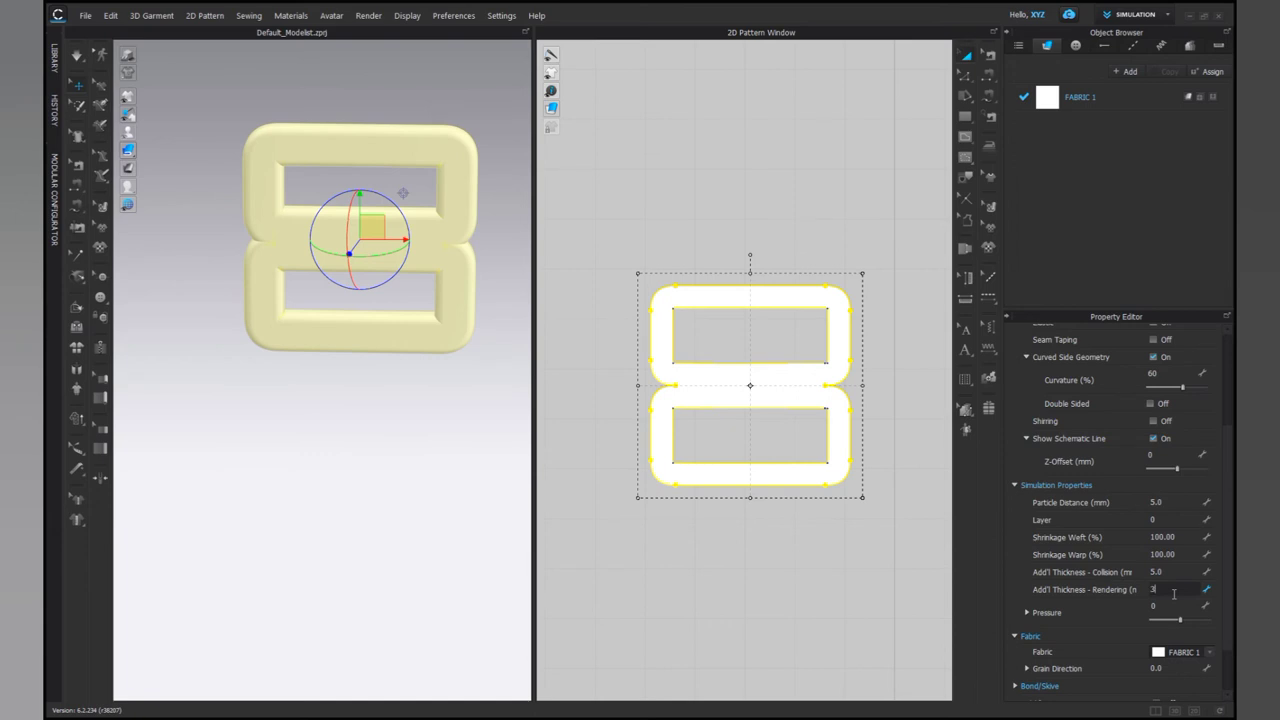
click(460, 520)
mouse_move(463, 451)
right_down()
mouse_move(397, 457)
mouse_move(369, 451)
mouse_move(437, 451)
mouse_move(333, 439)
mouse_move(457, 440)
right_up()
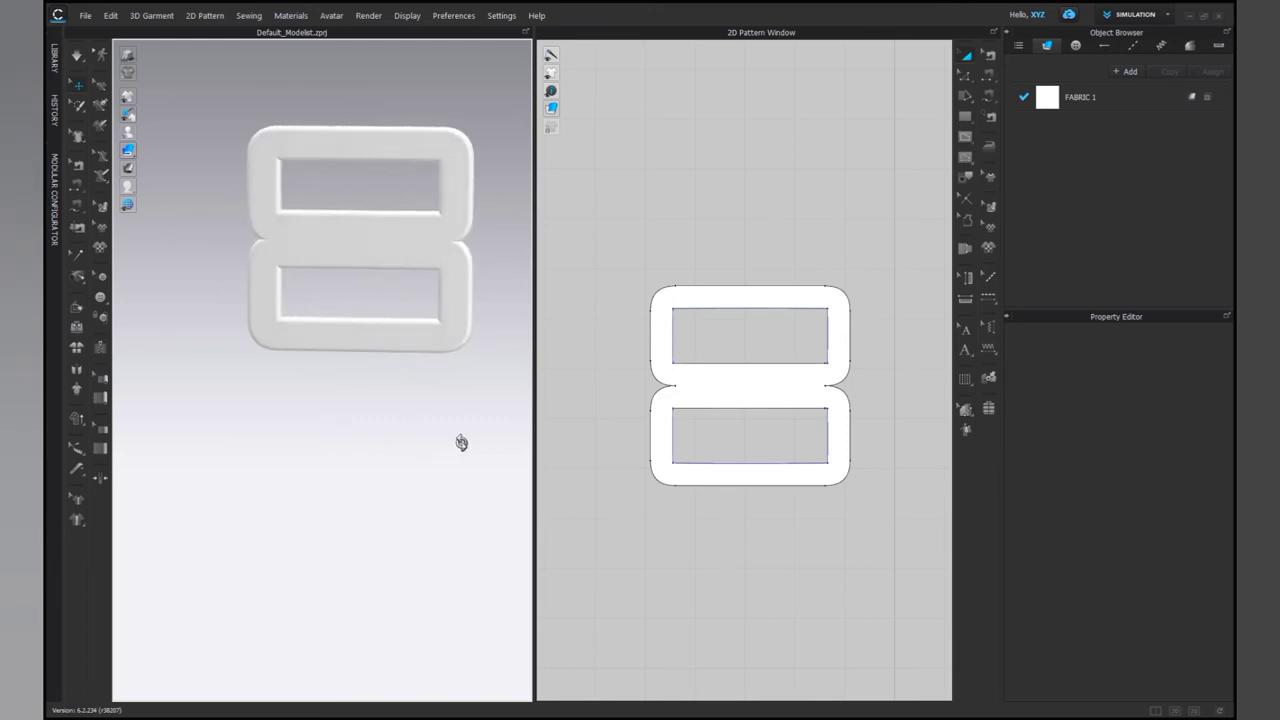
scroll(357, 374, up, 2)
middle_drag(357, 374, 320, 429)
mouse_move(320, 429)
right_down()
mouse_move(331, 414)
mouse_move(443, 414)
mouse_move(374, 429)
mouse_move(323, 417)
right_up()
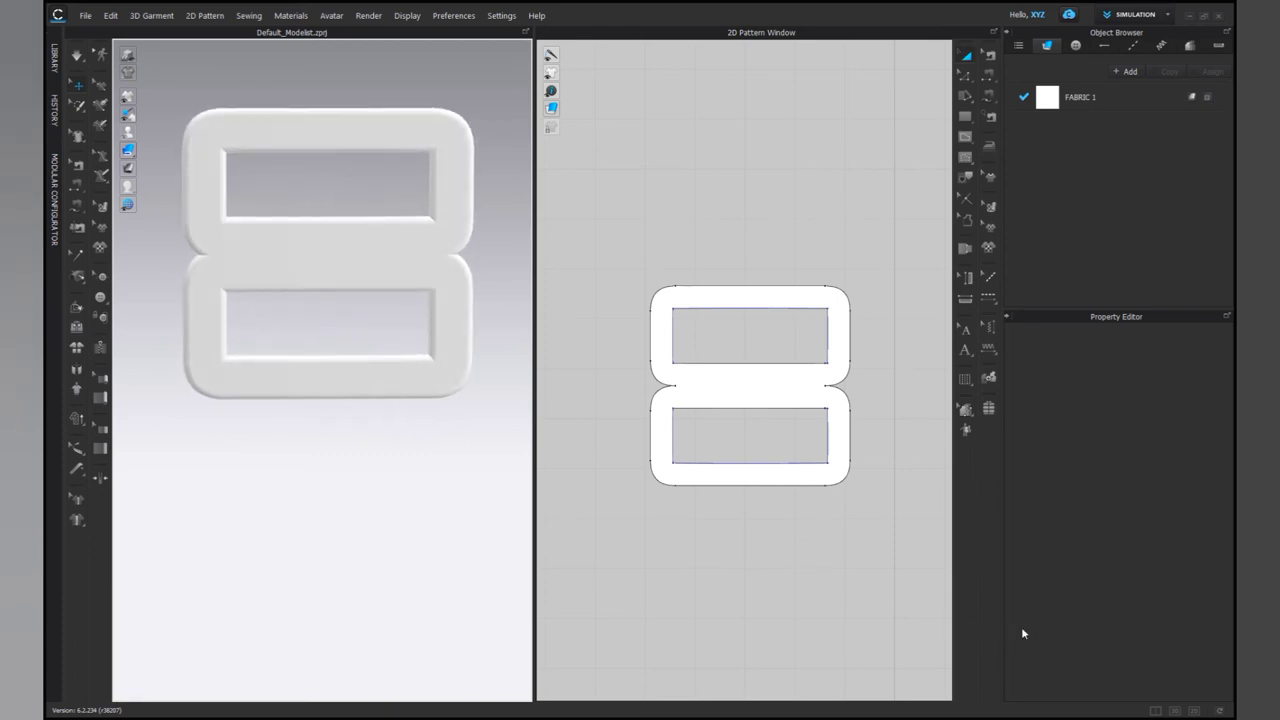
drag(559, 151, 920, 629)
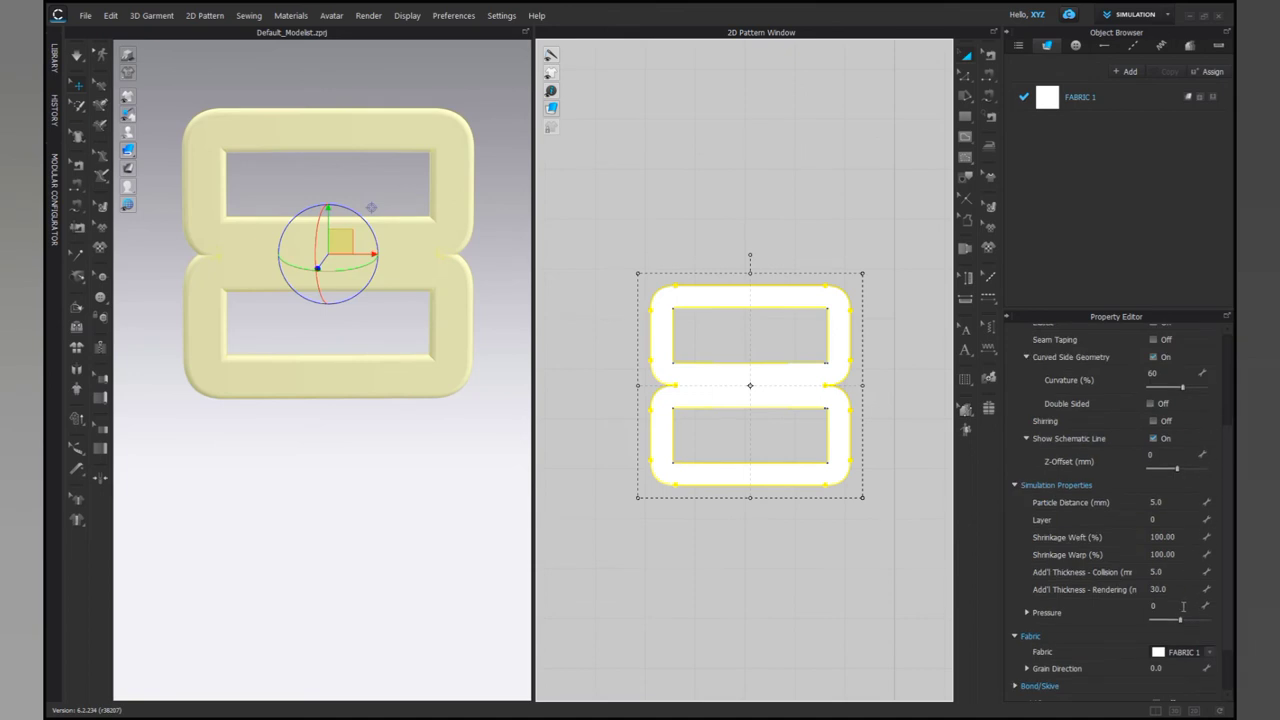
scroll(1176, 438, up, 2)
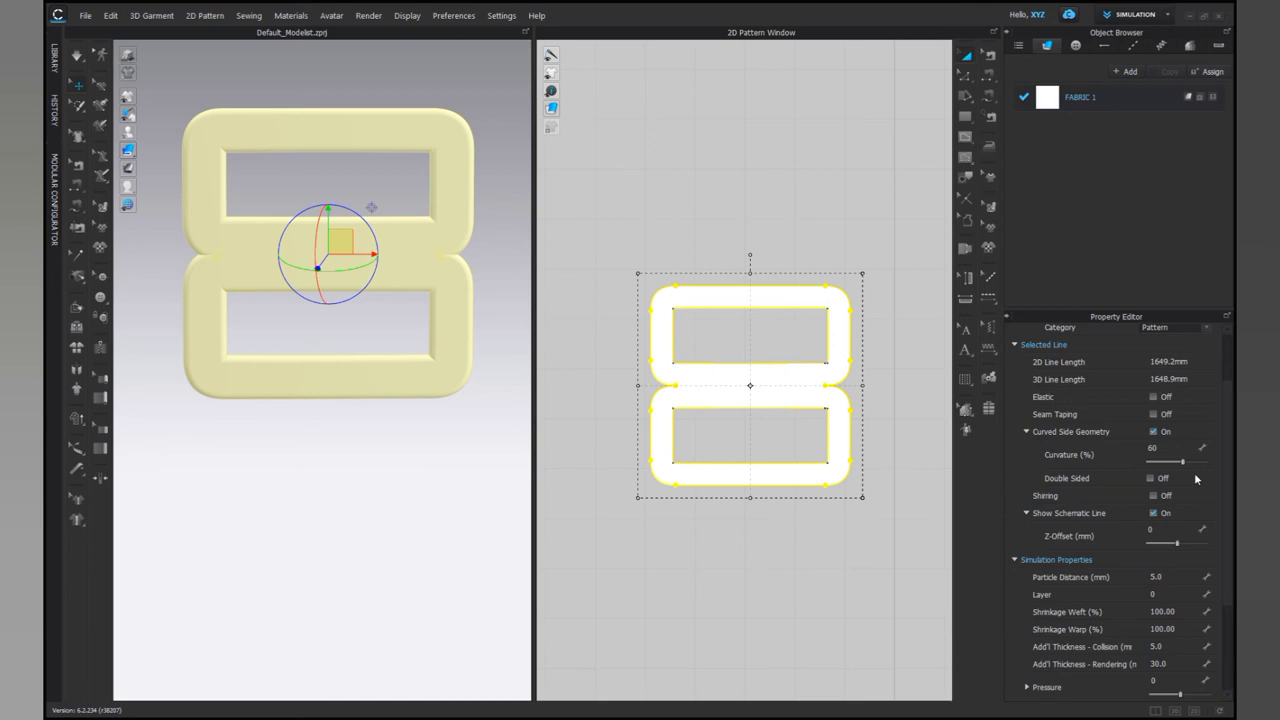
- Set FABRIC 1's Material Type to Metal, giving the buckle a shiny silver finish
click(1080, 97)
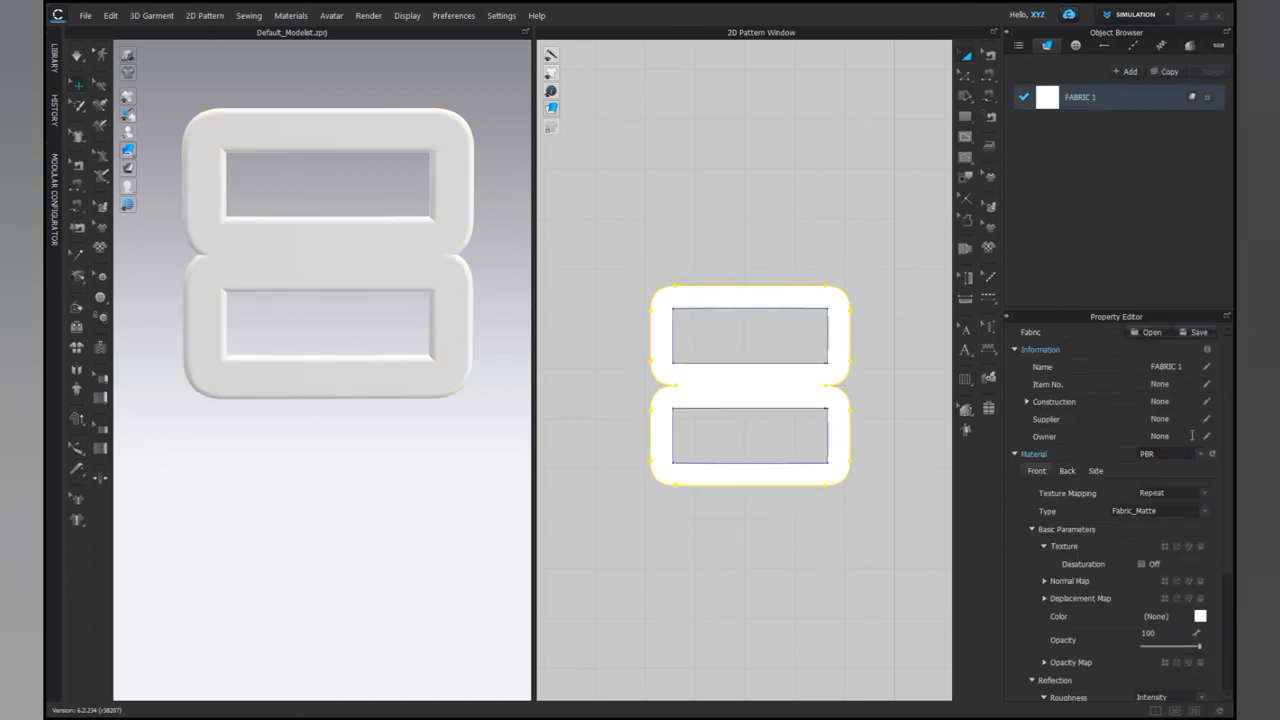
click(1204, 512)
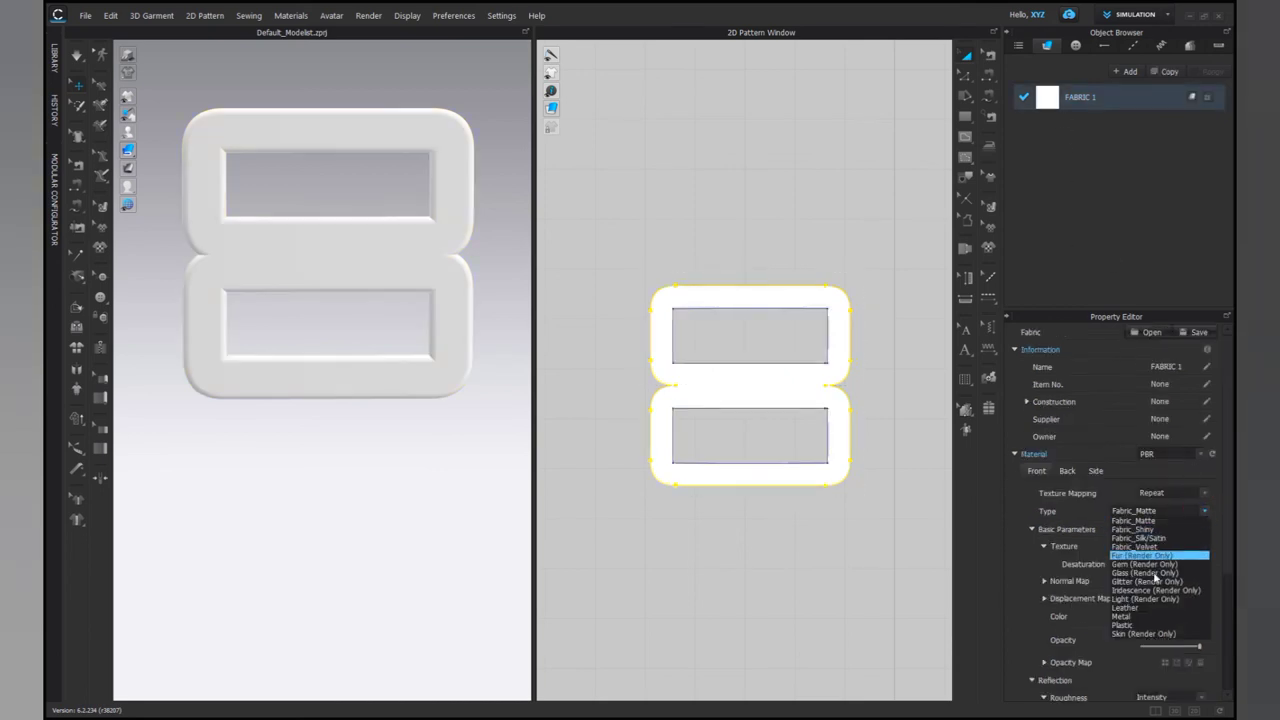
click(1142, 617)
click(445, 427)
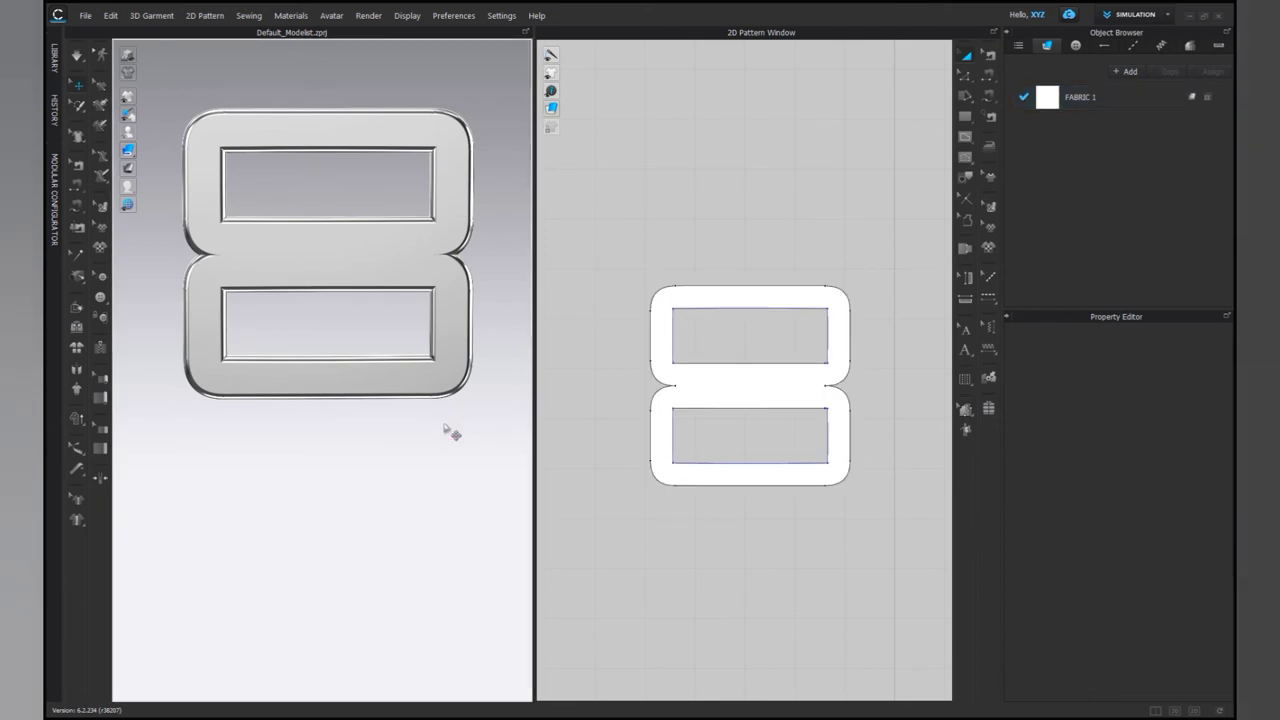
click(1057, 106)
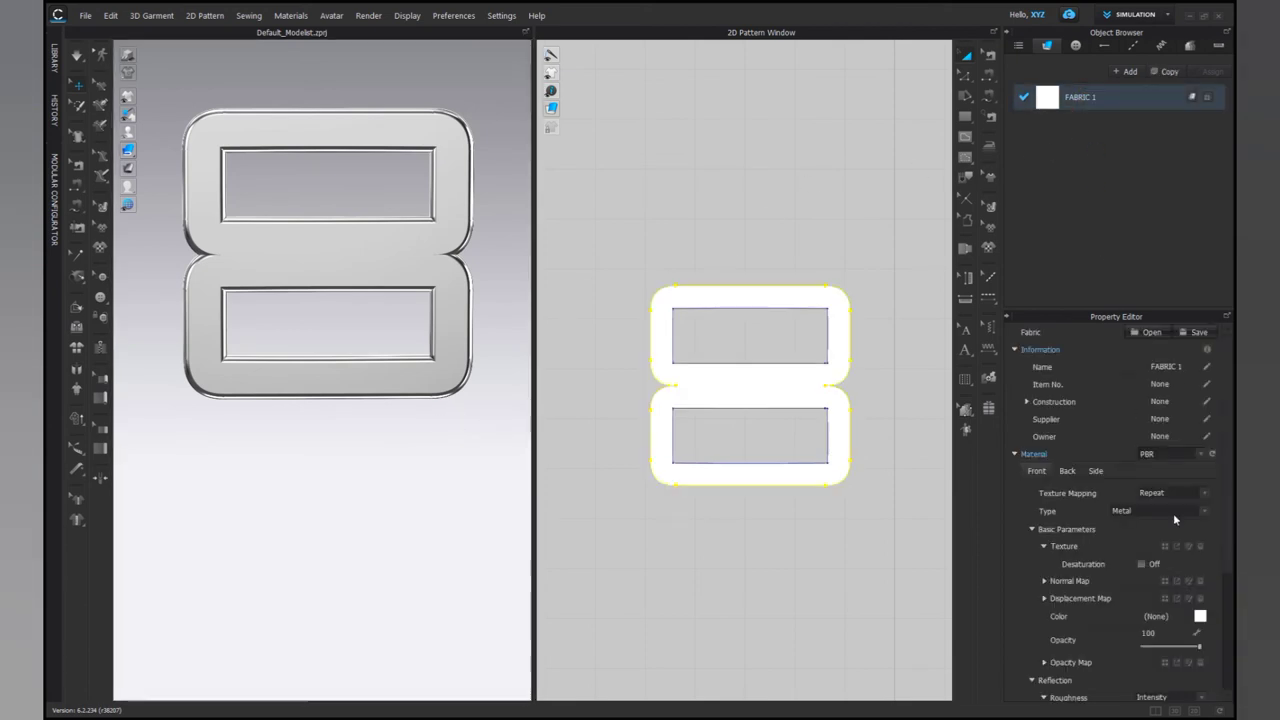
click(1205, 512)
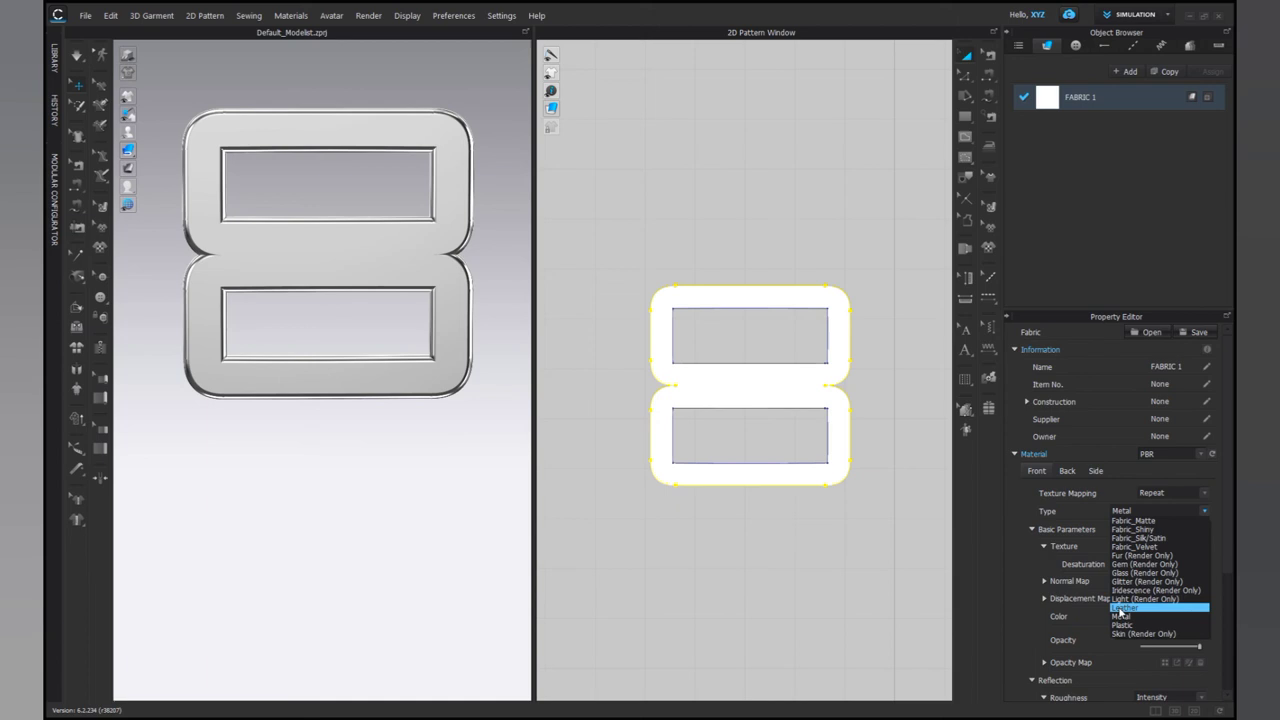
click(463, 451)
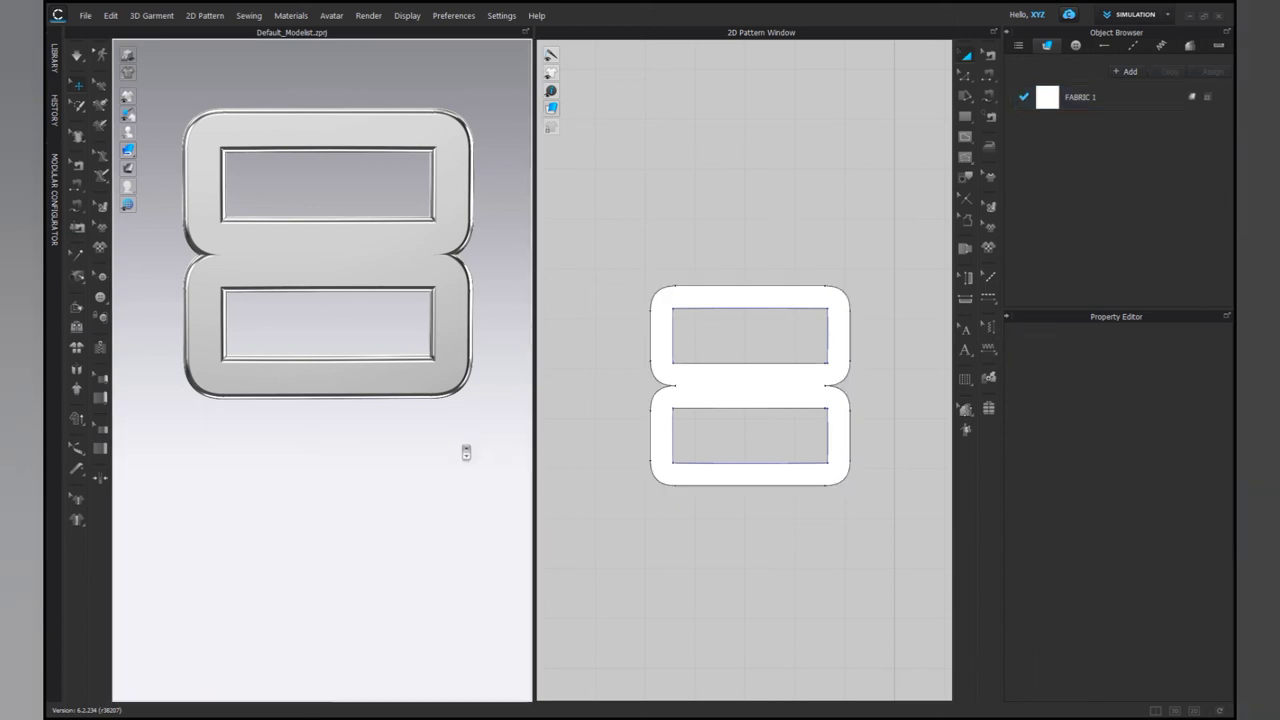
- Frame the silver buckle front-on and switch the layout to the 3D window only
scroll(460, 440, down, 3)
mouse_move(457, 434)
right_down()
mouse_move(306, 440)
mouse_move(261, 420)
mouse_move(440, 419)
right_up()
scroll(443, 429, up, 4)
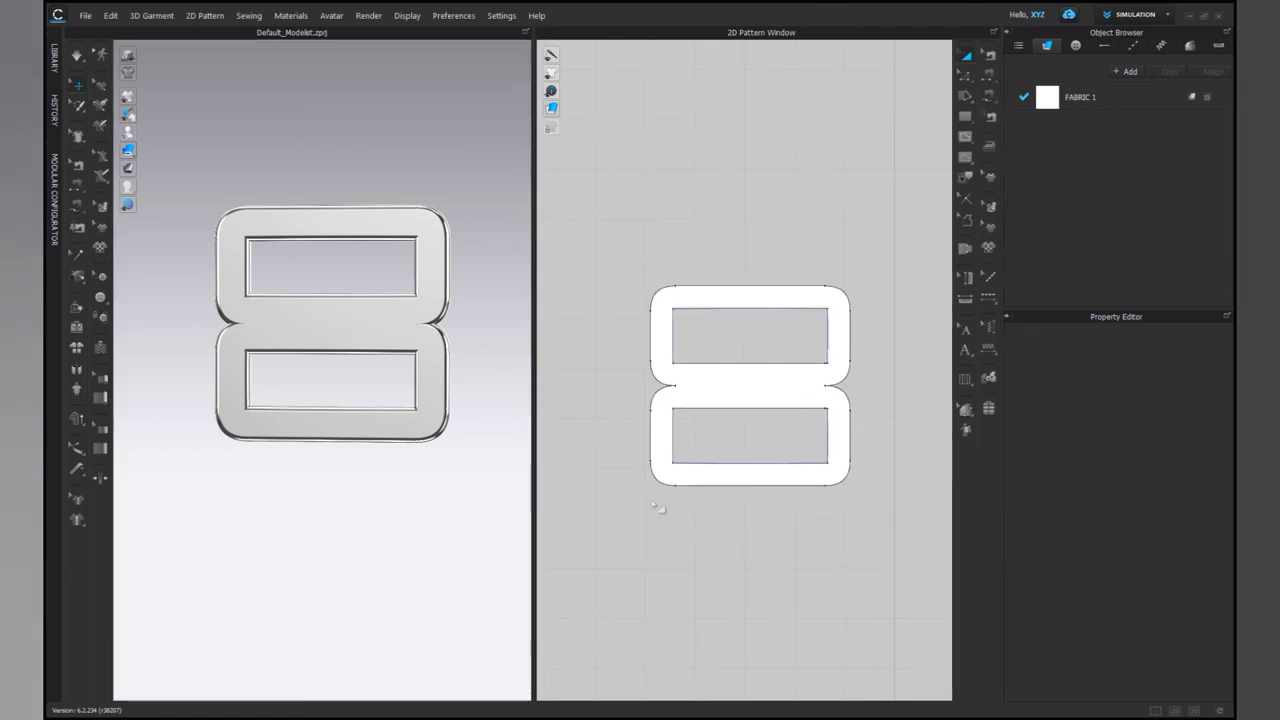
click(1174, 711)
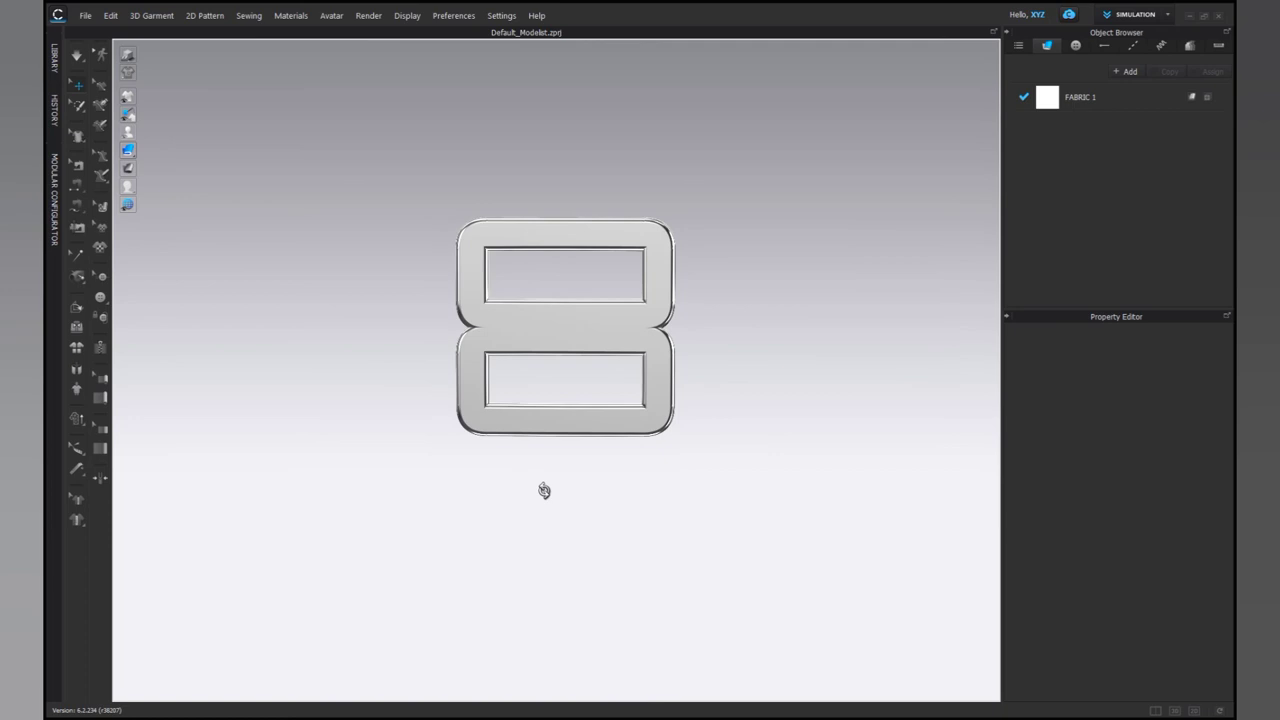
- Export the buckle as an OBJ file named 'buckle obj' on the Desktop
click(85, 15)
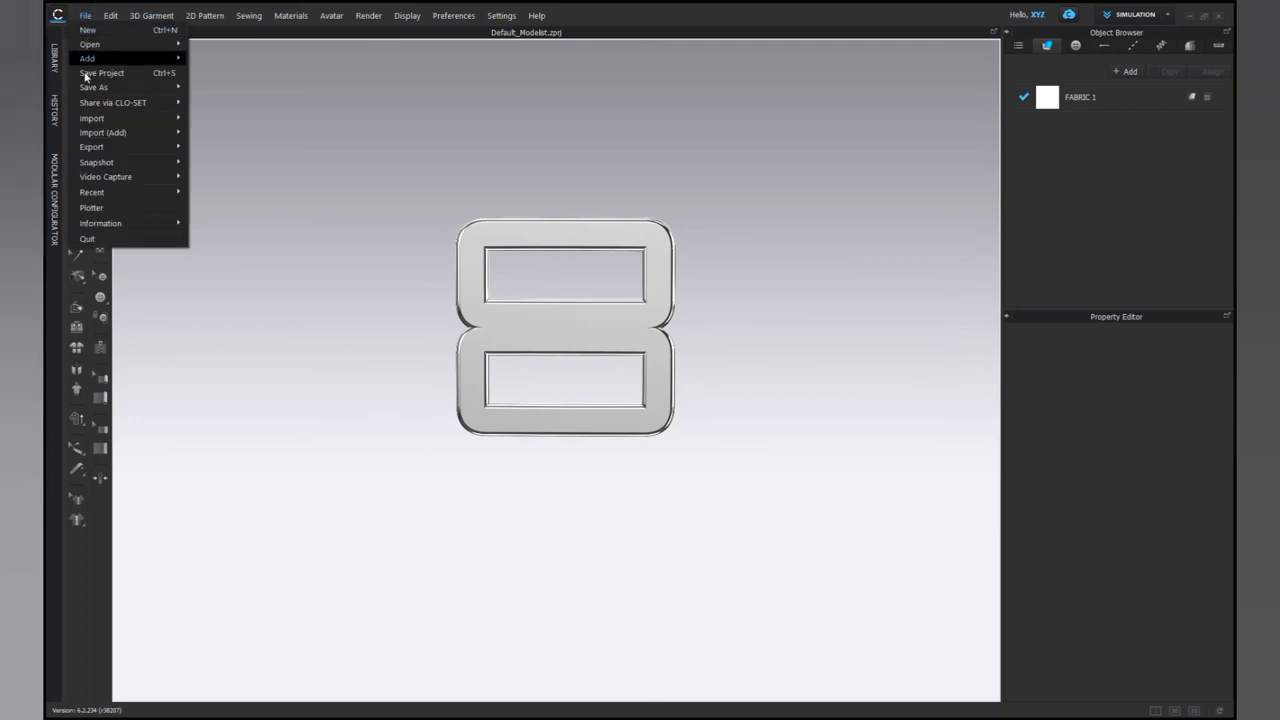
mouse_move(86, 149)
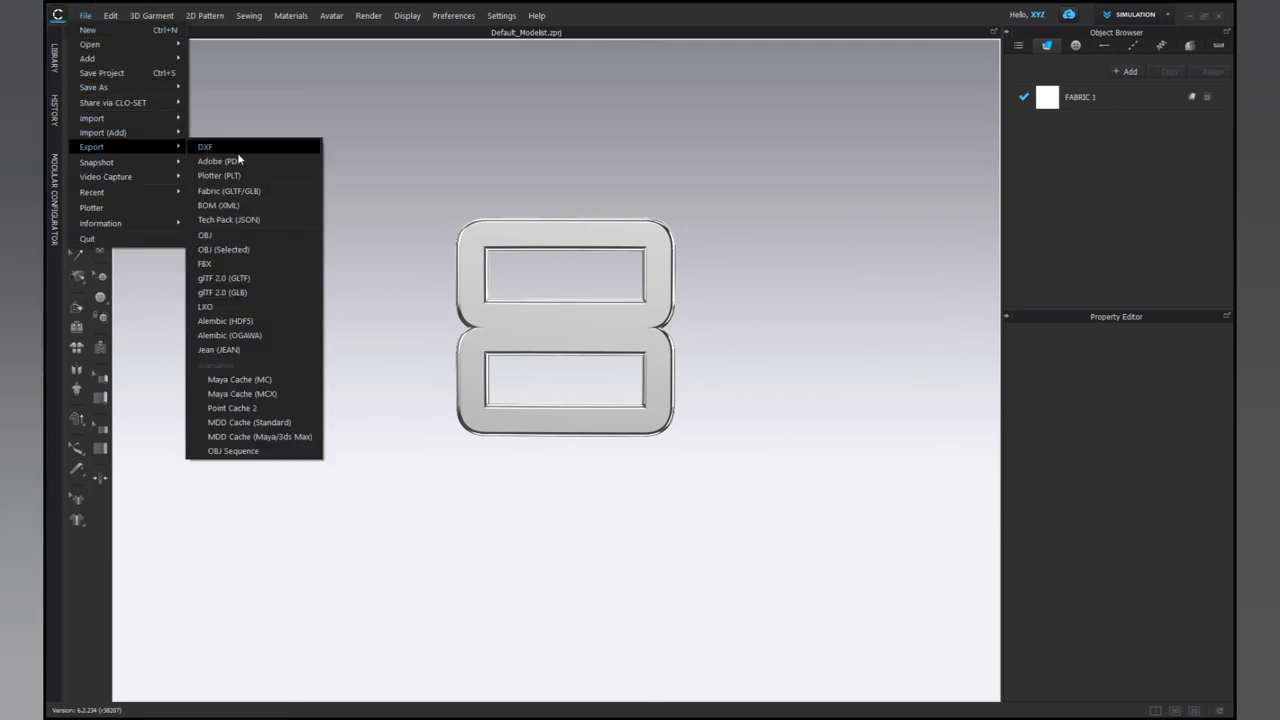
click(222, 236)
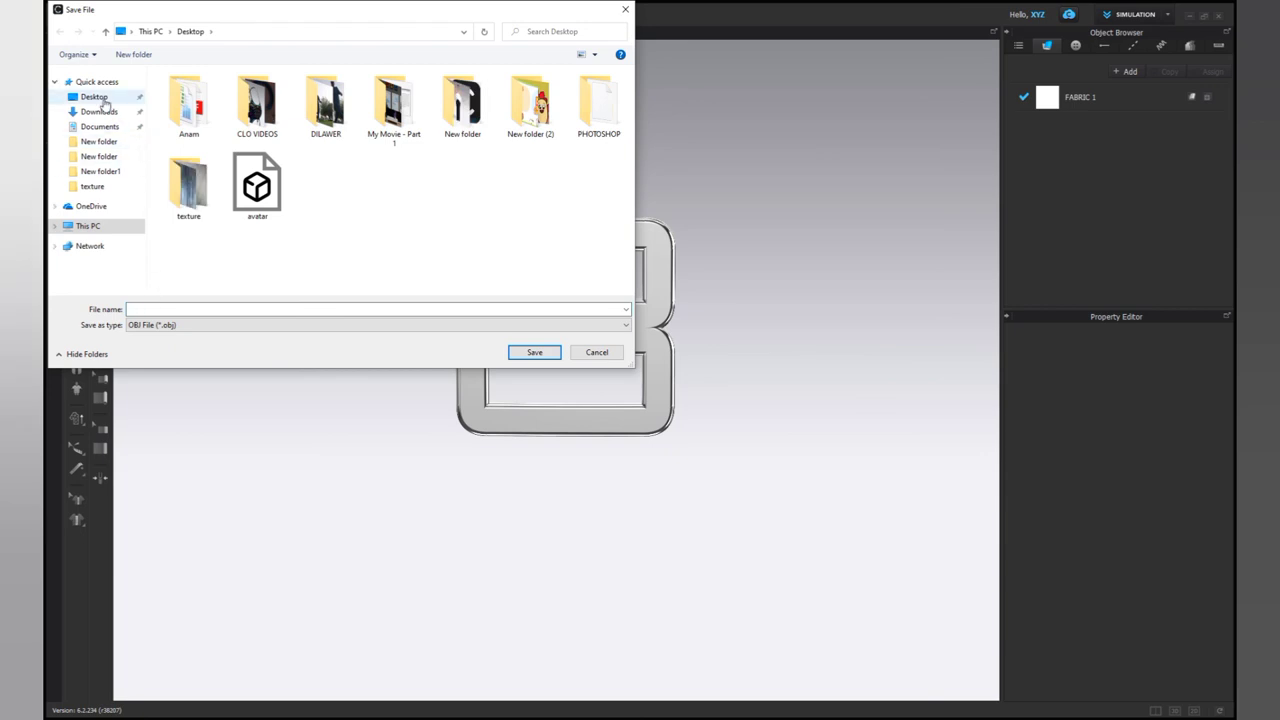
click(94, 96)
click(190, 308)
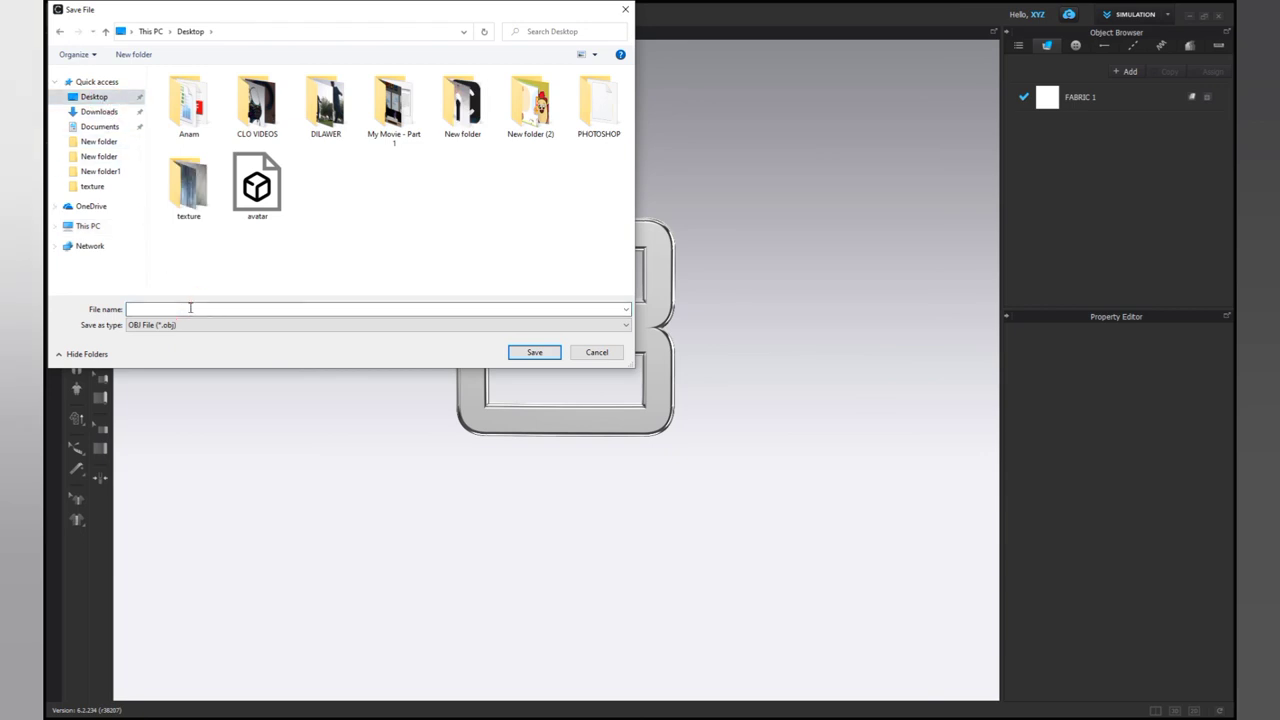
text(buckle obj)
click(532, 354)
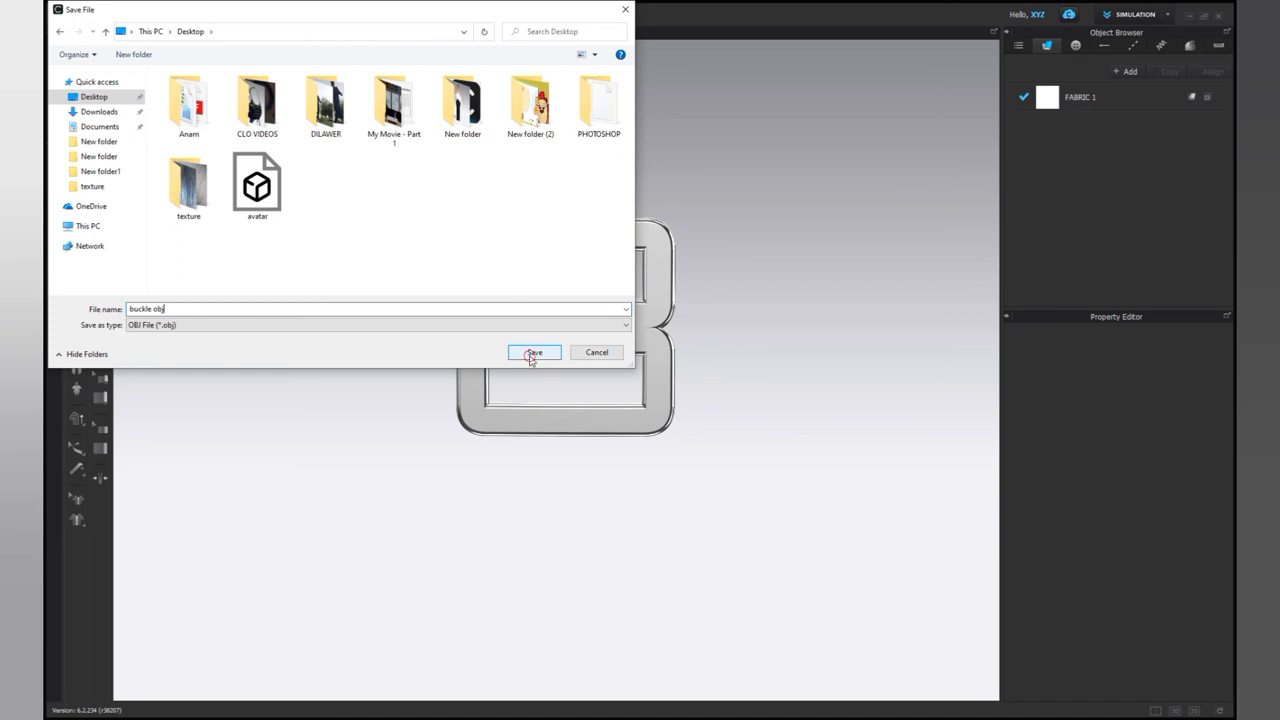
- Confirm the save and keep the Export OBJ options at all patterns, single object, thick
click(531, 354)
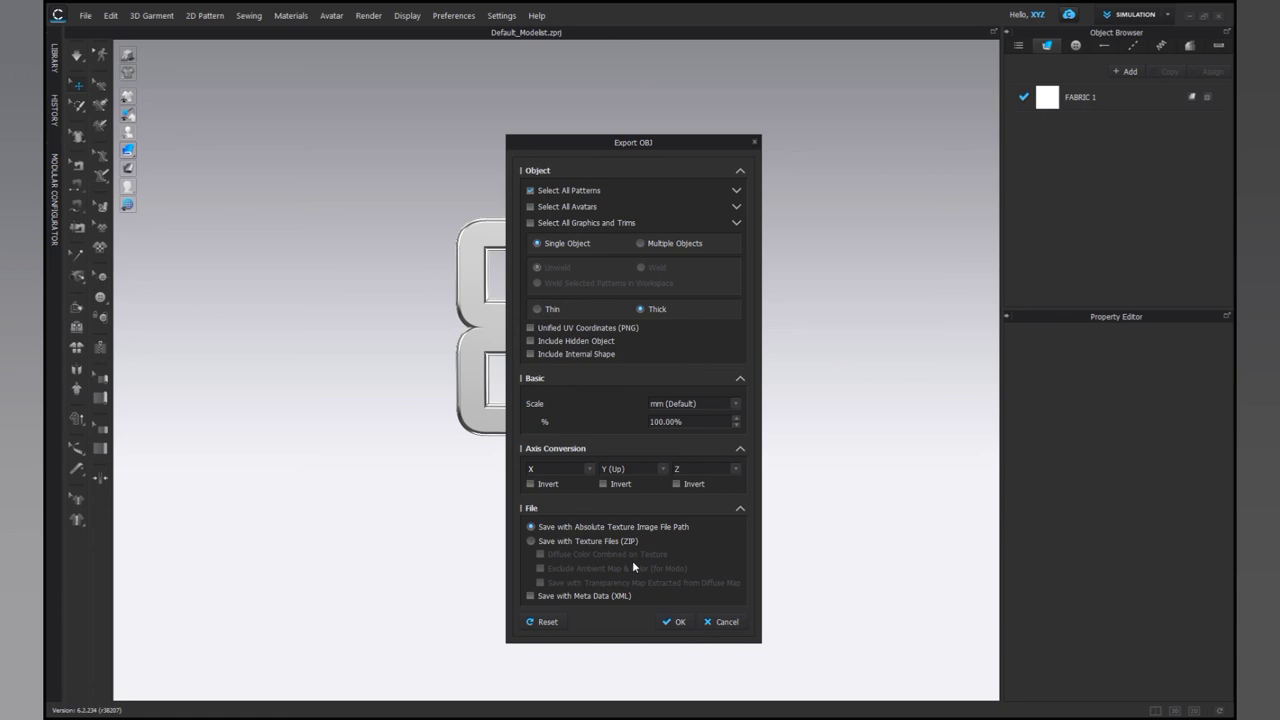
drag(609, 142, 723, 104)
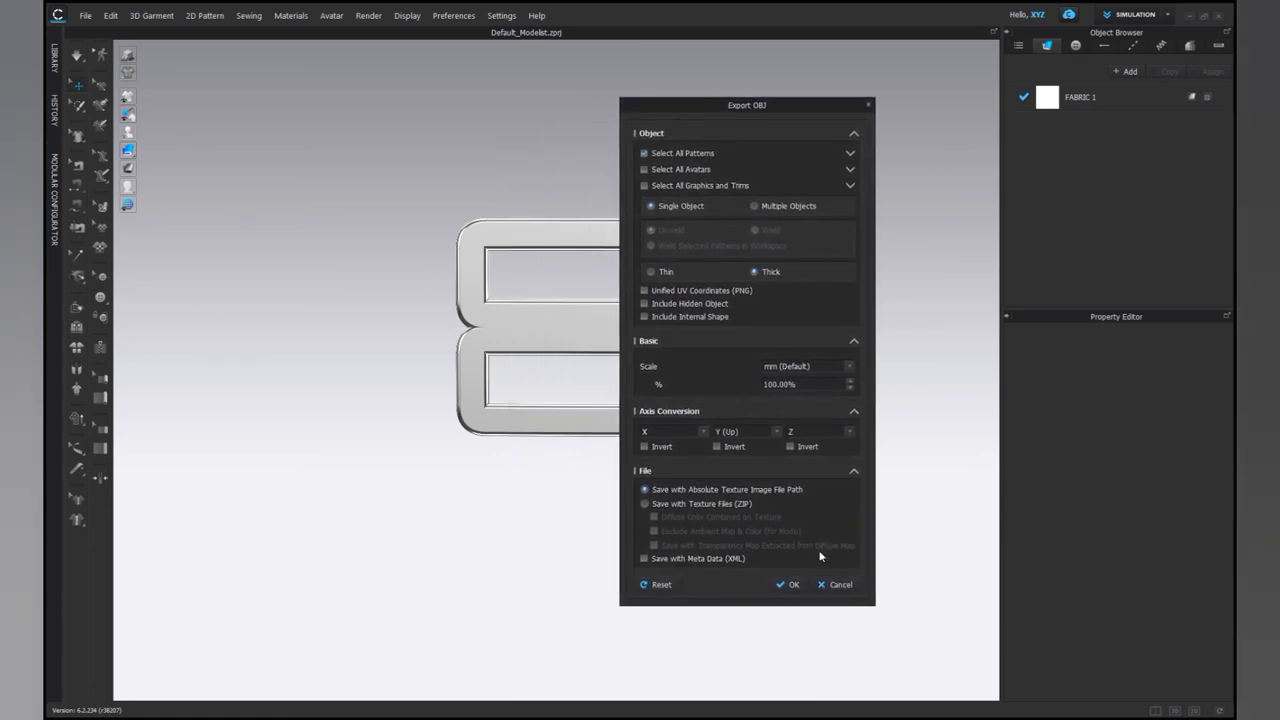
- Accept the OBJ export options so the export runs to completion
click(789, 585)
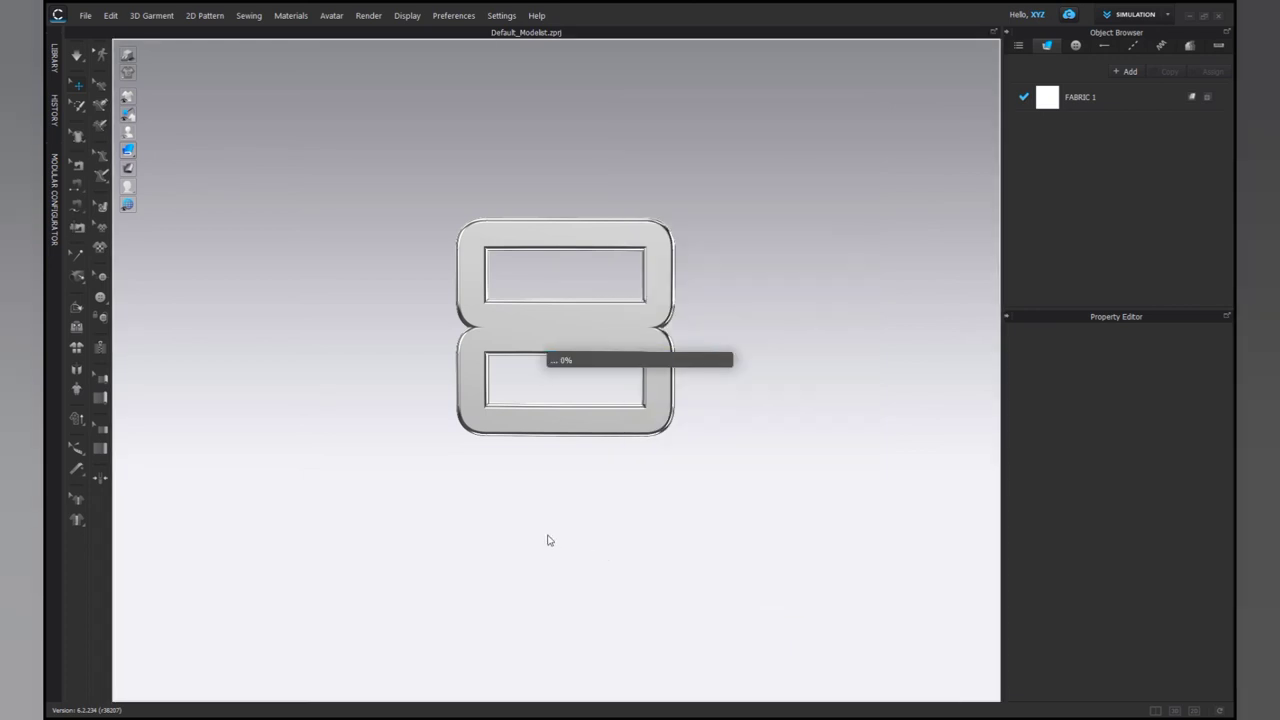